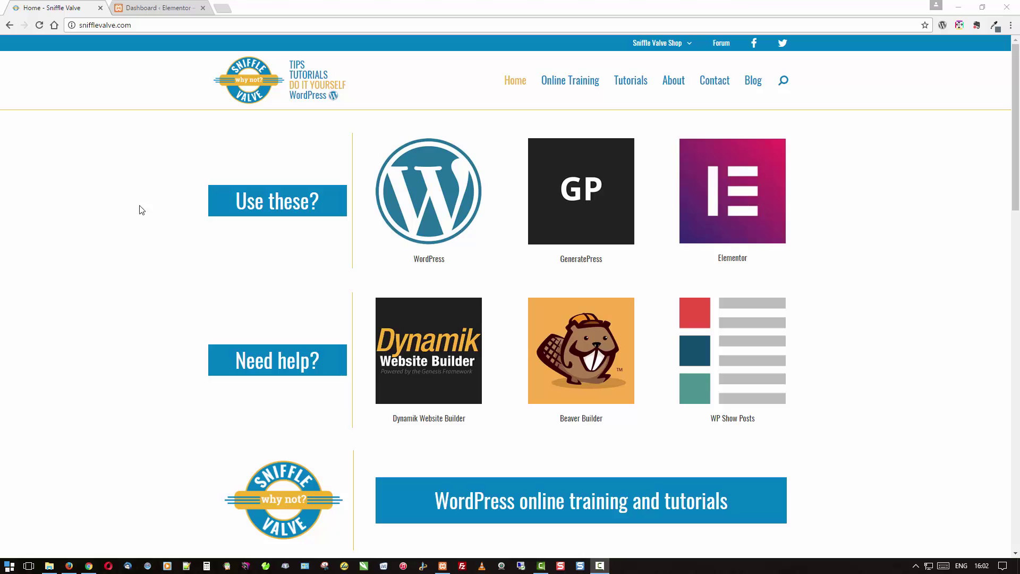
- From the WordPress Pages list, open the Home — Front Page in the Elementor editor
{"action": "left_click", "coordinate": [137, 10]}
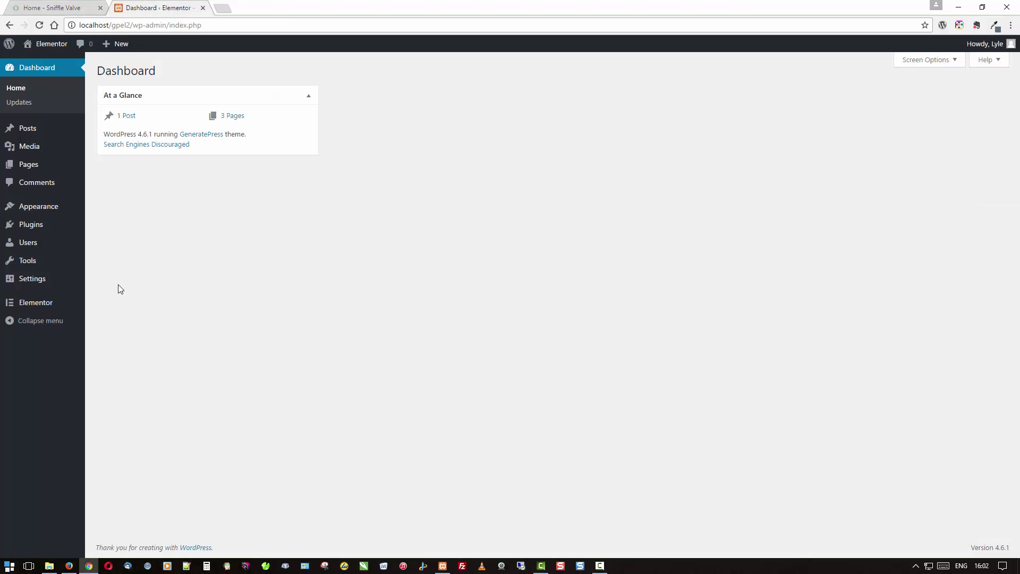
{"action": "left_click", "coordinate": [24, 168]}
{"action": "mouse_move", "coordinate": [176, 187]}
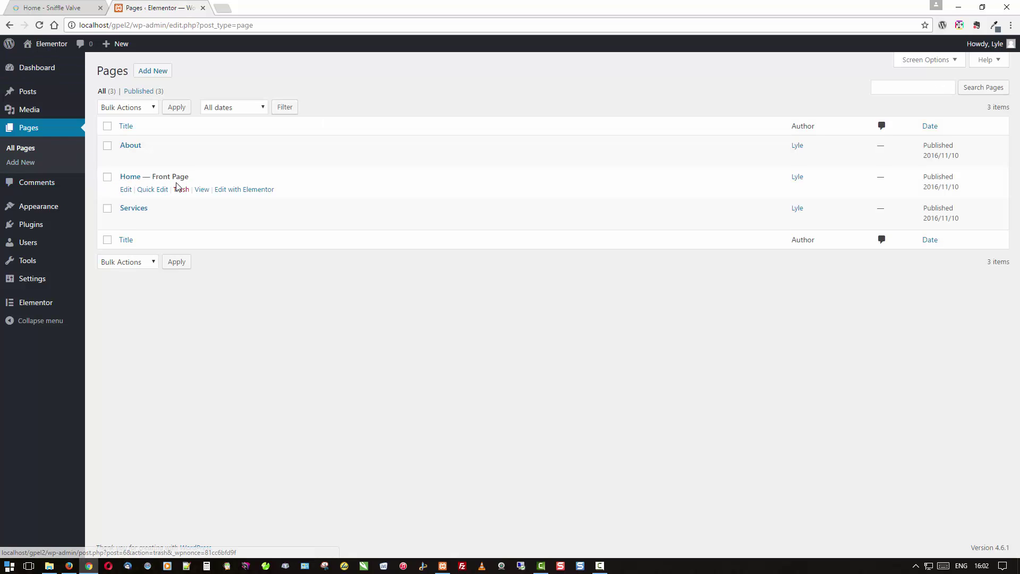
{"action": "left_click", "coordinate": [243, 190]}
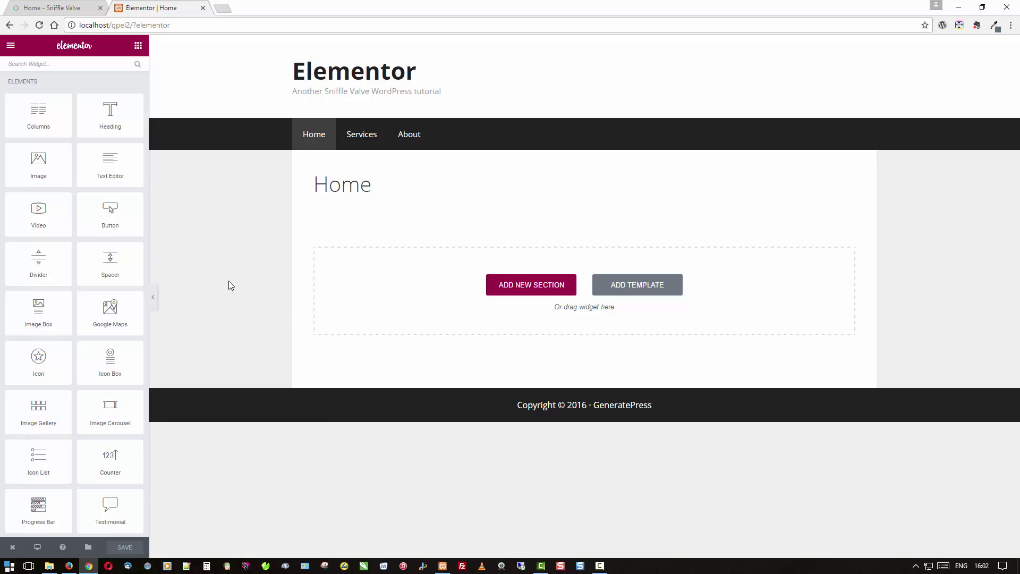
- Insert a new three-column section on the Home page with its Columns Gap set to Wide
{"action": "left_click", "coordinate": [514, 290]}
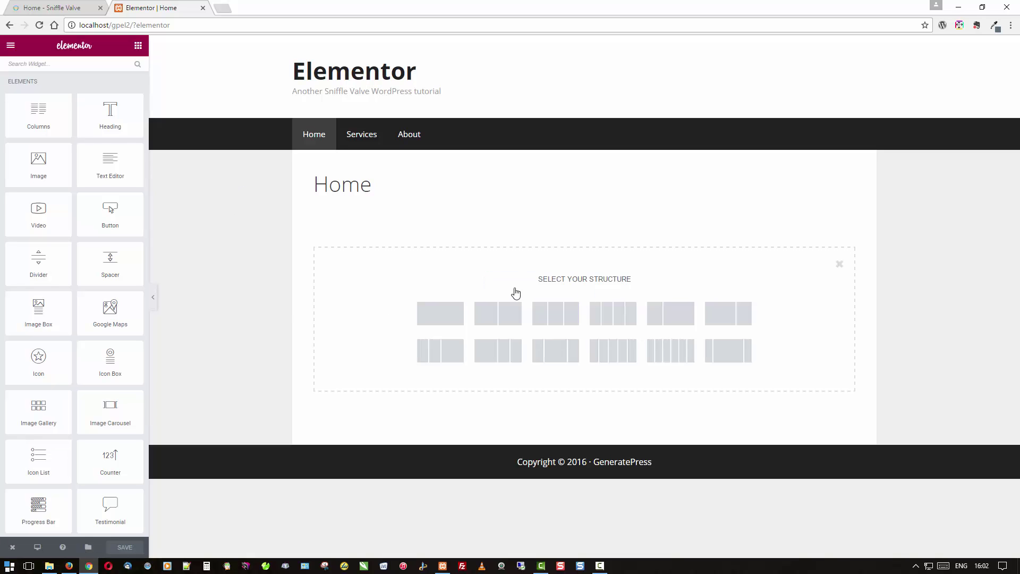
{"action": "left_click", "coordinate": [535, 316]}
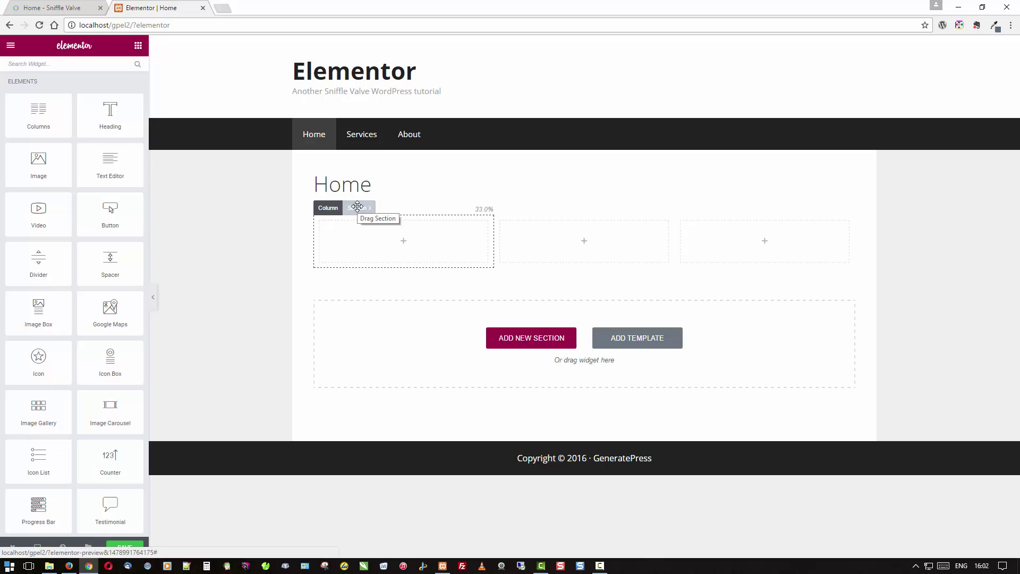
{"action": "left_click", "coordinate": [357, 206]}
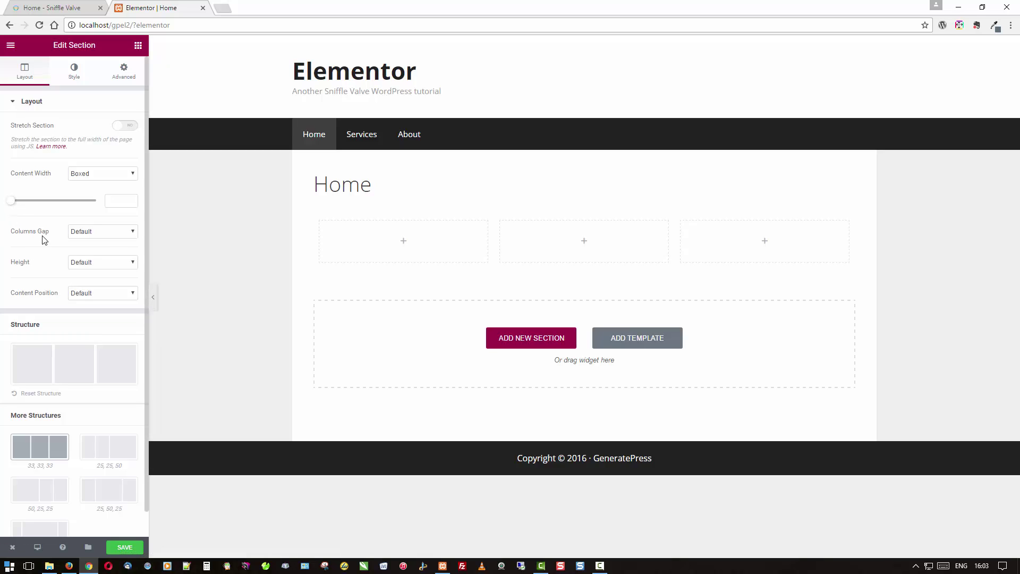
{"action": "left_click", "coordinate": [88, 236]}
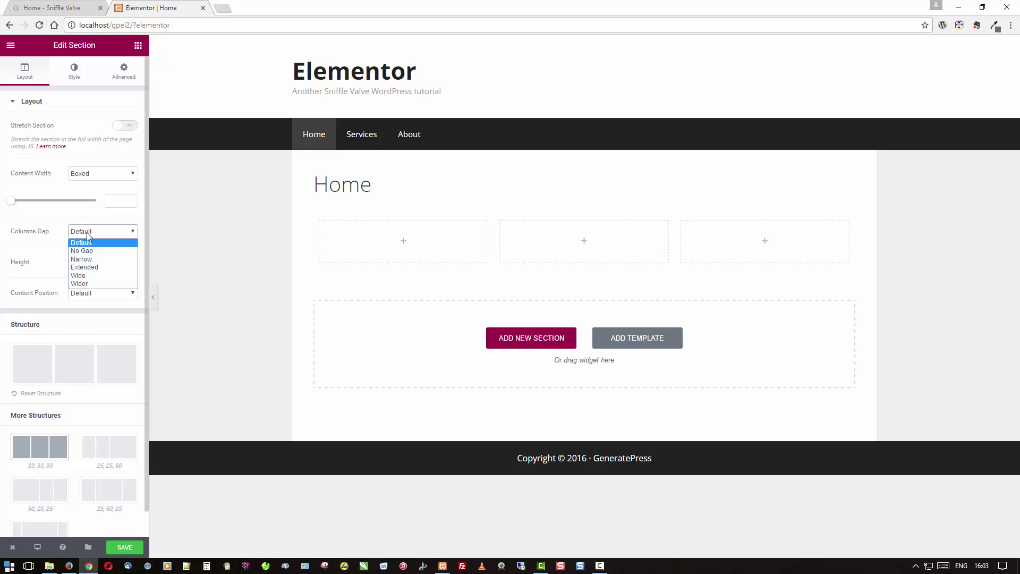
{"action": "left_click", "coordinate": [83, 277]}
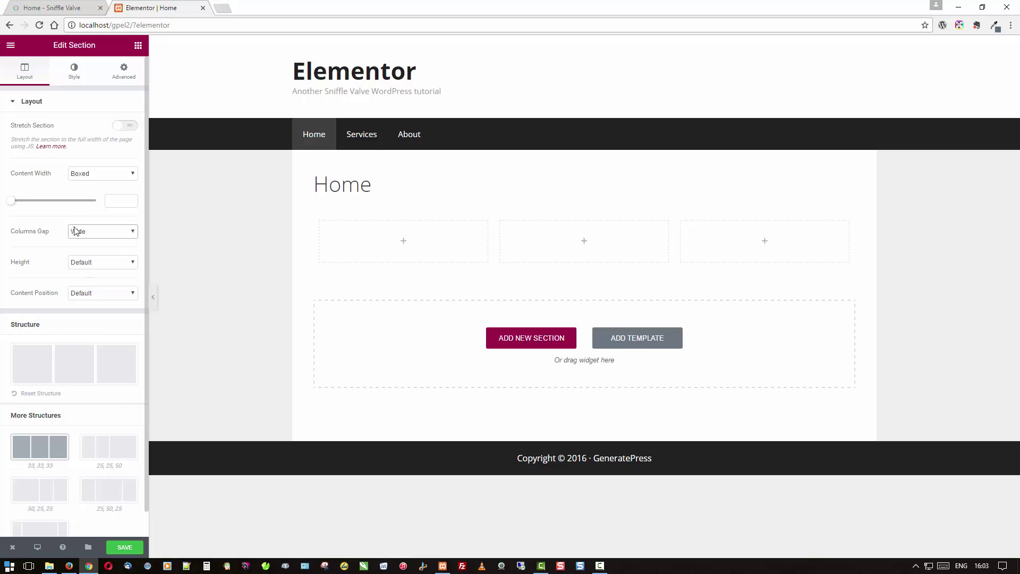
- Give the section a translucent Classic light green background, rgba(97,206,112), and save the page
{"action": "left_click", "coordinate": [76, 77]}
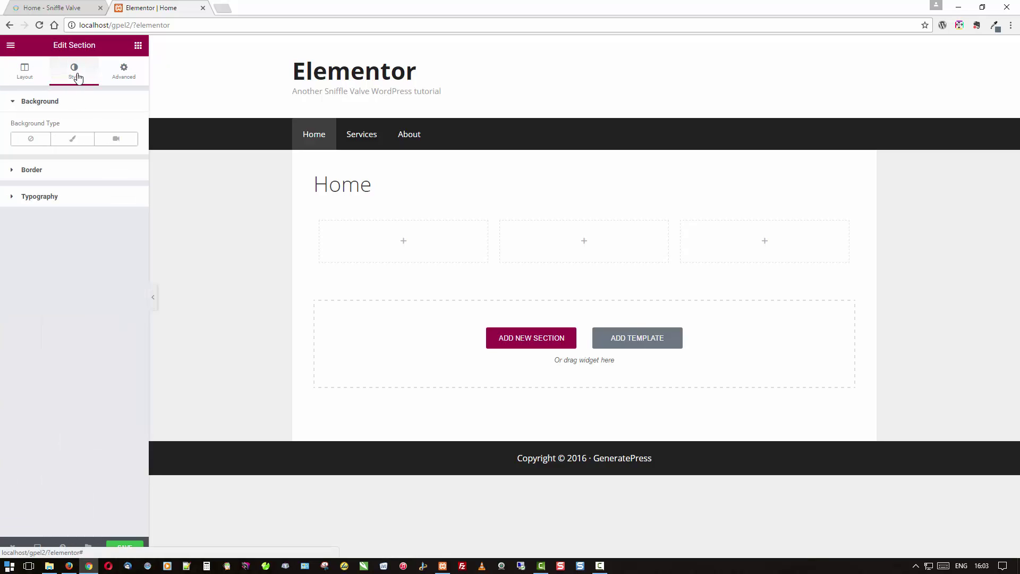
{"action": "left_click", "coordinate": [74, 139]}
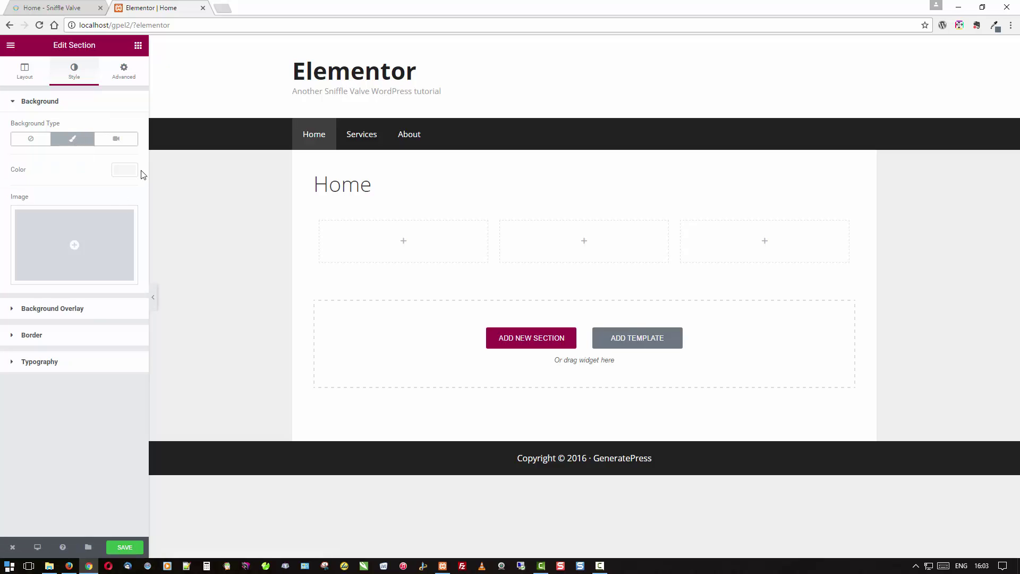
{"action": "left_click", "coordinate": [125, 170]}
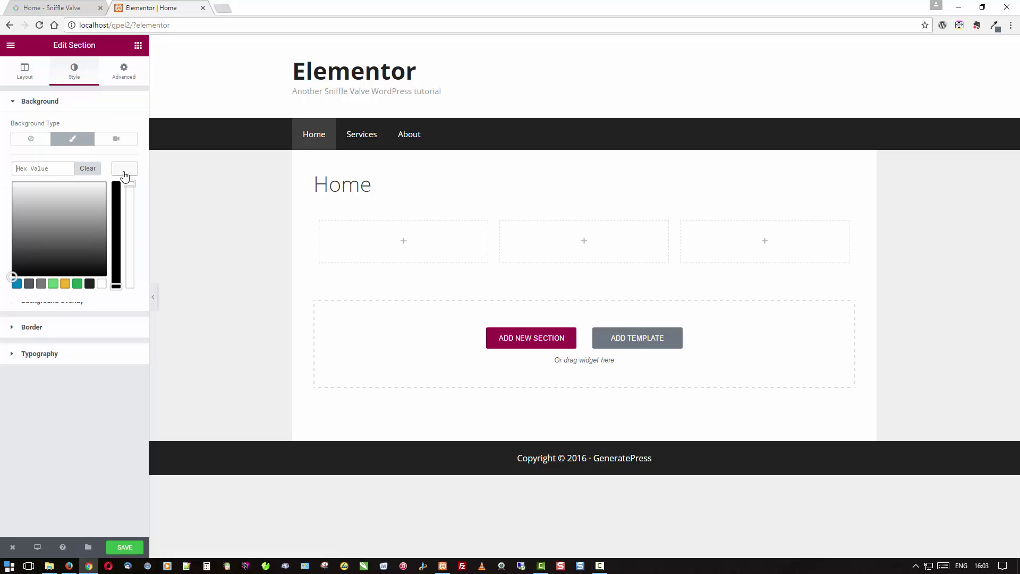
{"action": "left_click", "coordinate": [54, 283]}
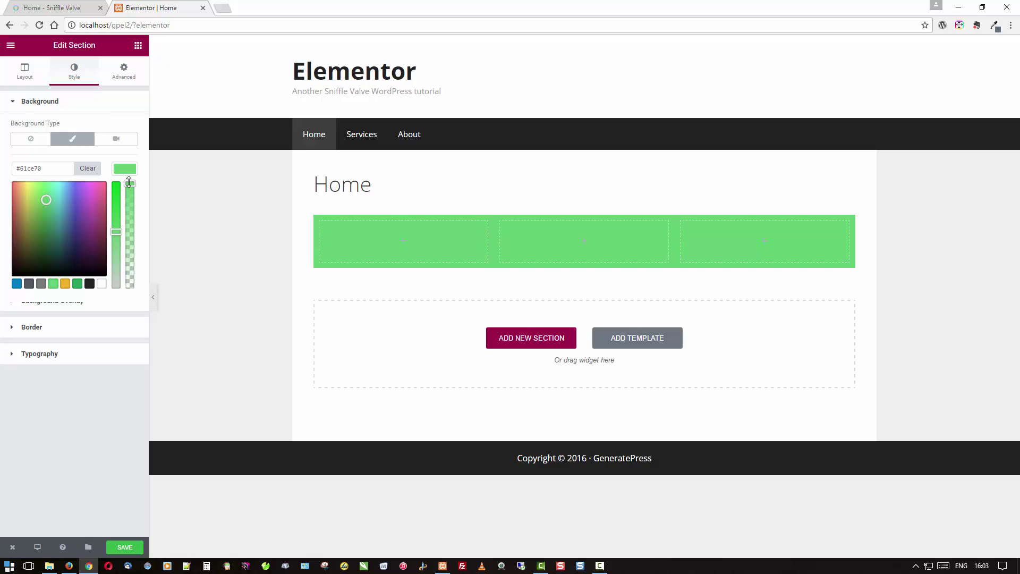
{"action": "left_click_drag", "start_coordinate": [129, 188], "coordinate": [134, 235]}
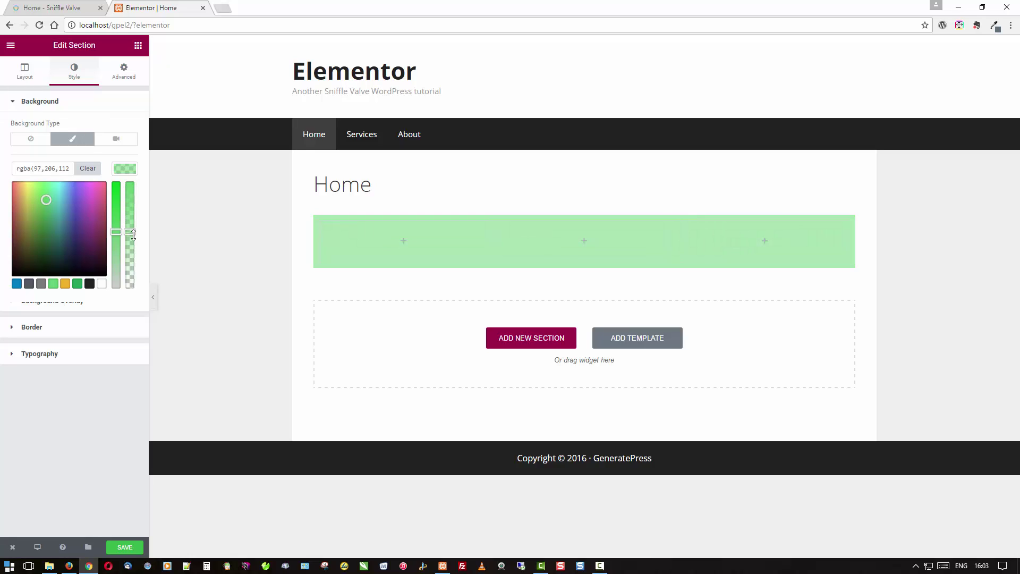
{"action": "left_click", "coordinate": [124, 547]}
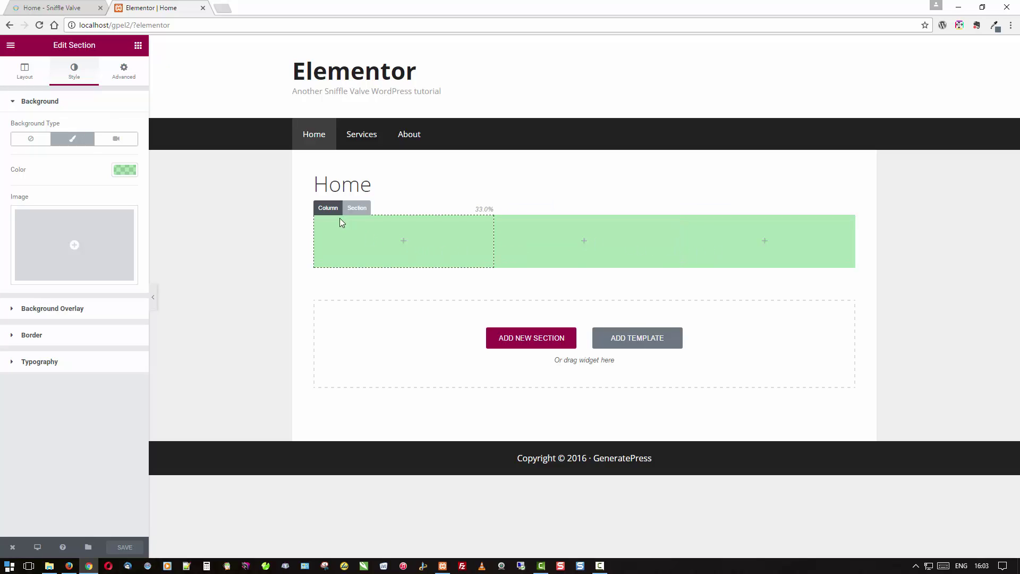
- Drag a 50 px Spacer widget into the left, middle and right columns
{"action": "left_click", "coordinate": [329, 211]}
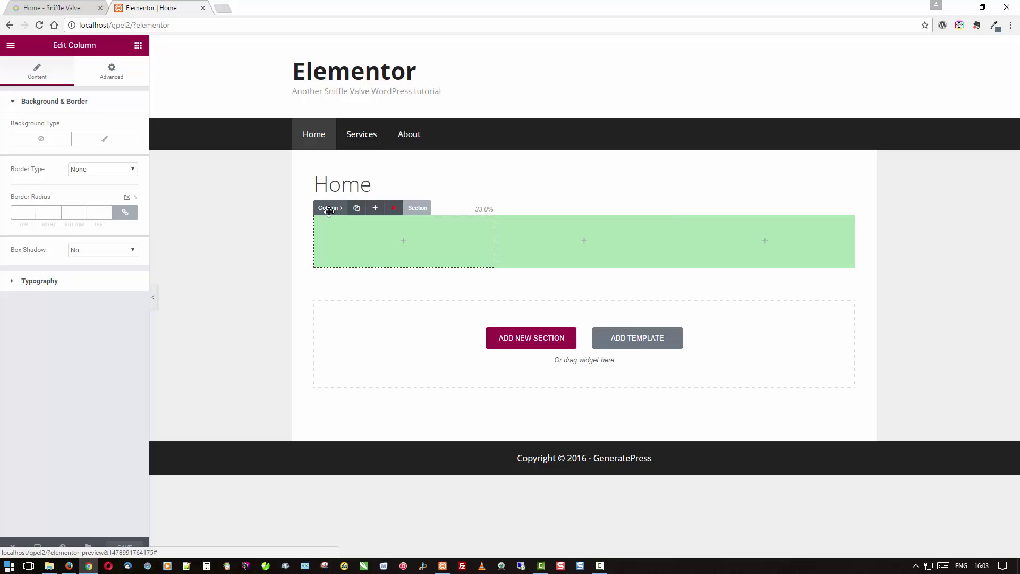
{"action": "left_click", "coordinate": [139, 47]}
{"action": "left_click_drag", "start_coordinate": [110, 261], "coordinate": [346, 253]}
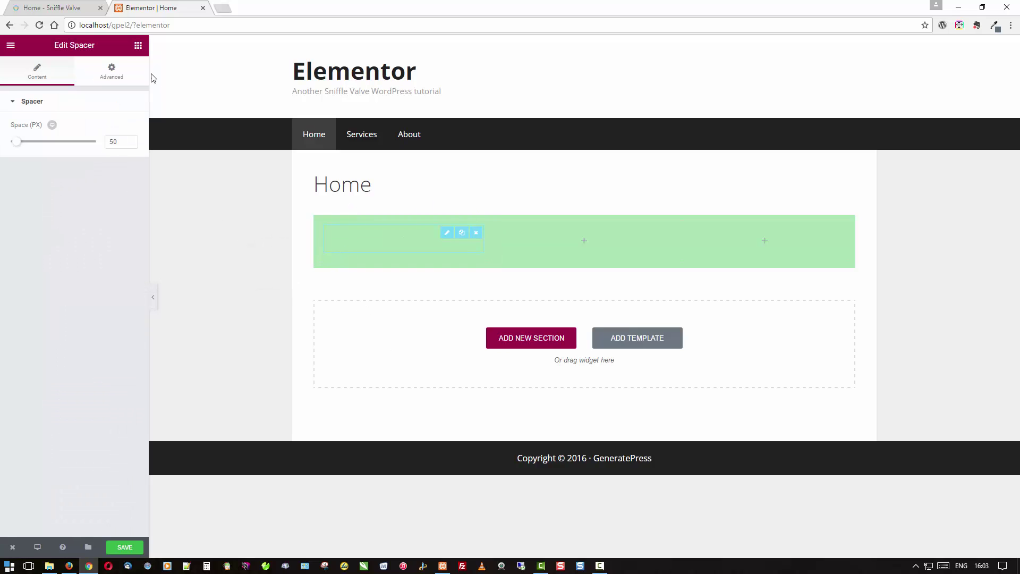
{"action": "left_click", "coordinate": [138, 45]}
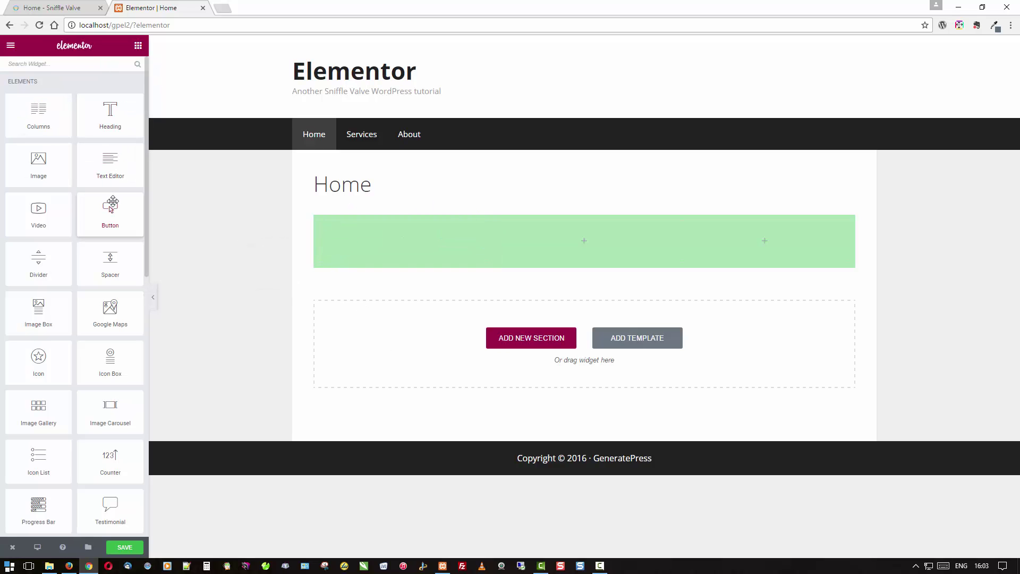
{"action": "left_click_drag", "start_coordinate": [110, 261], "coordinate": [595, 249]}
{"action": "left_click", "coordinate": [138, 46]}
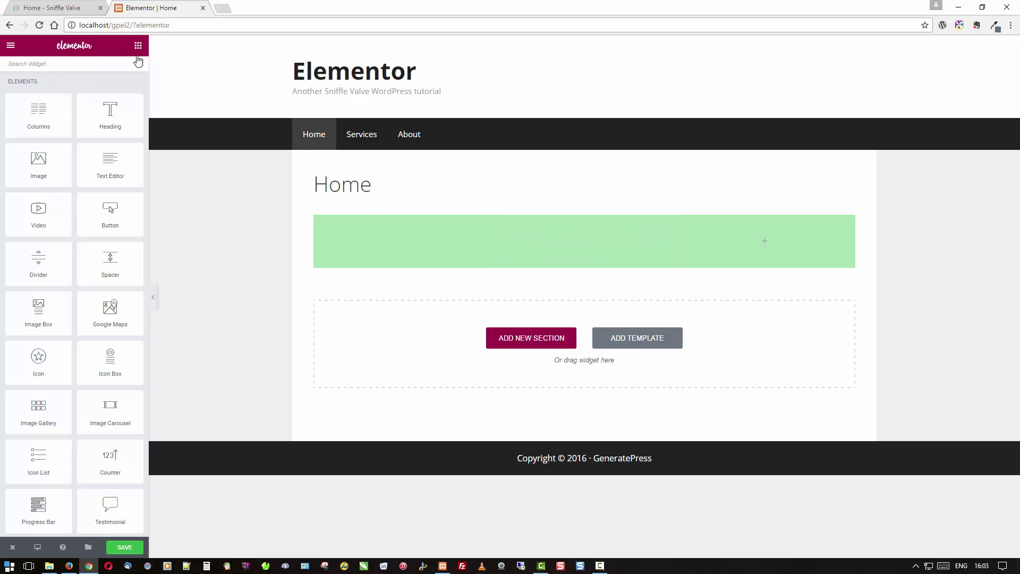
{"action": "left_click_drag", "start_coordinate": [111, 258], "coordinate": [764, 253]}
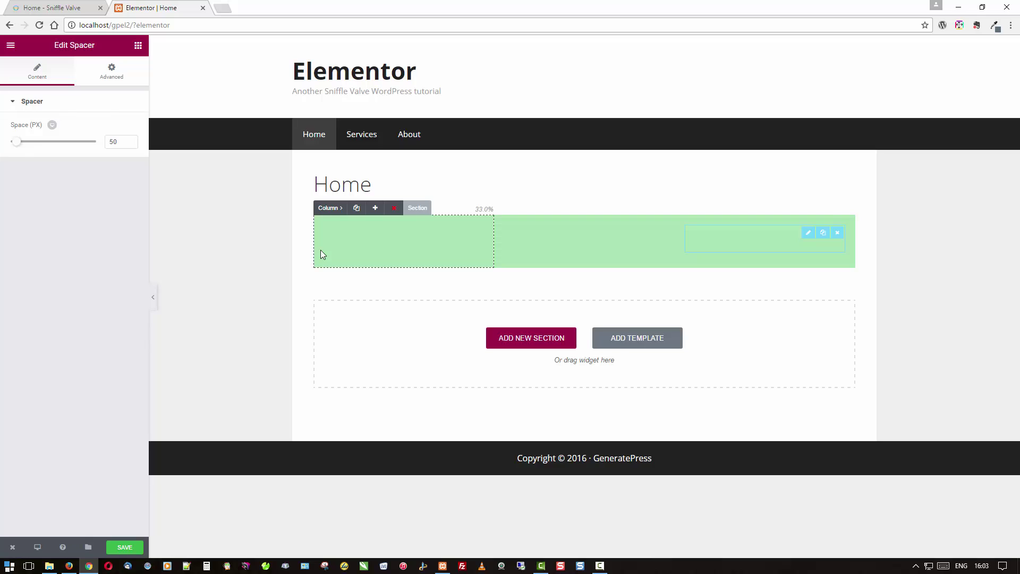
{"action": "left_click", "coordinate": [328, 207]}
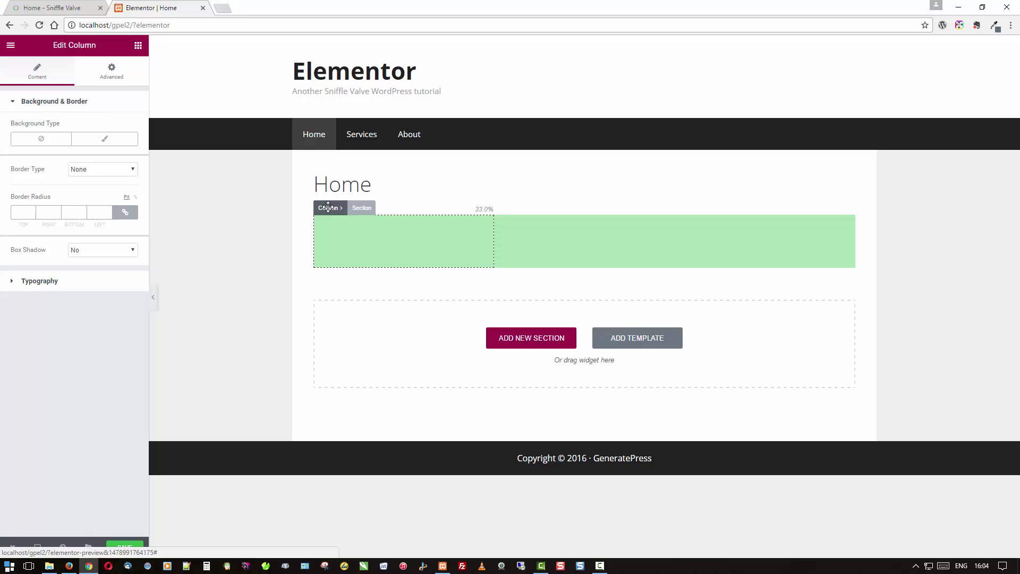
- Give the three columns solid Classic backgrounds: dark green, blue and amber #f2b230
{"action": "left_click", "coordinate": [132, 140]}
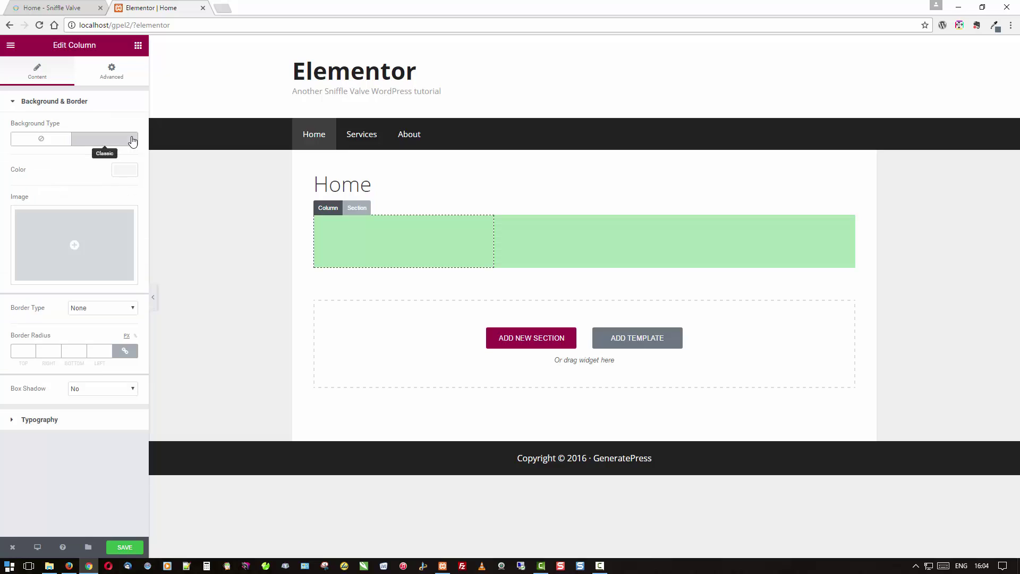
{"action": "left_click", "coordinate": [131, 175]}
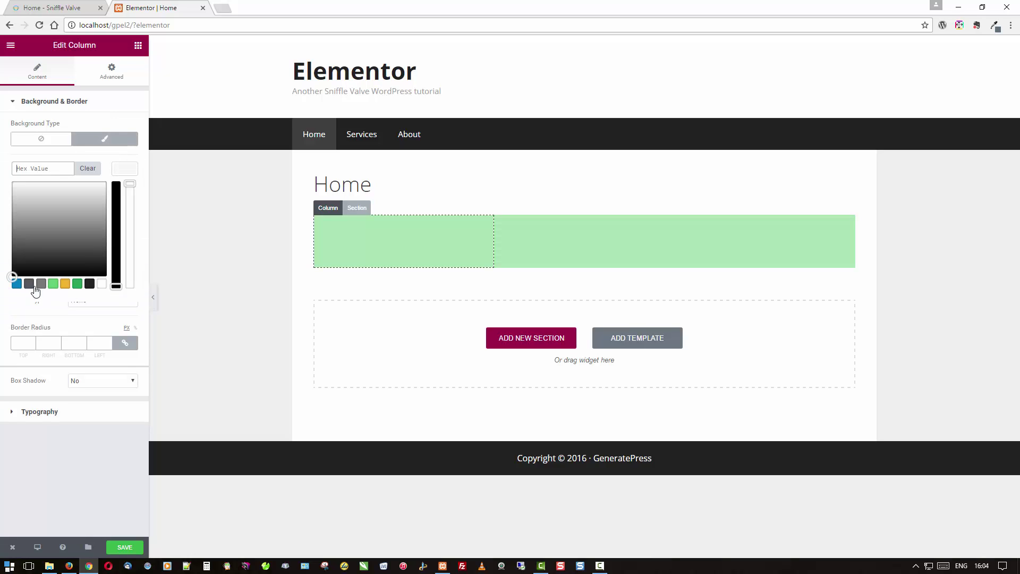
{"action": "left_click", "coordinate": [77, 283]}
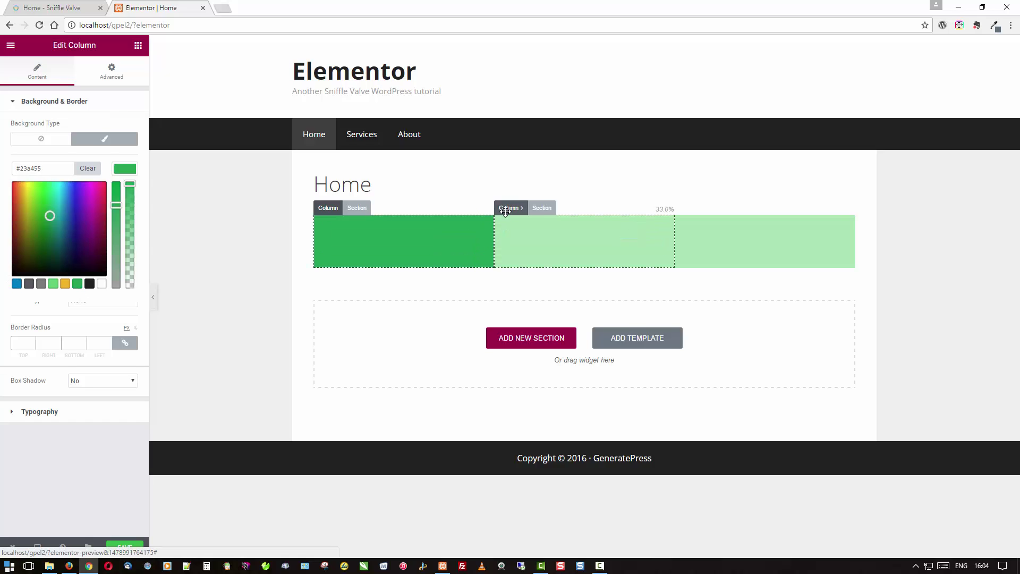
{"action": "left_click", "coordinate": [627, 234]}
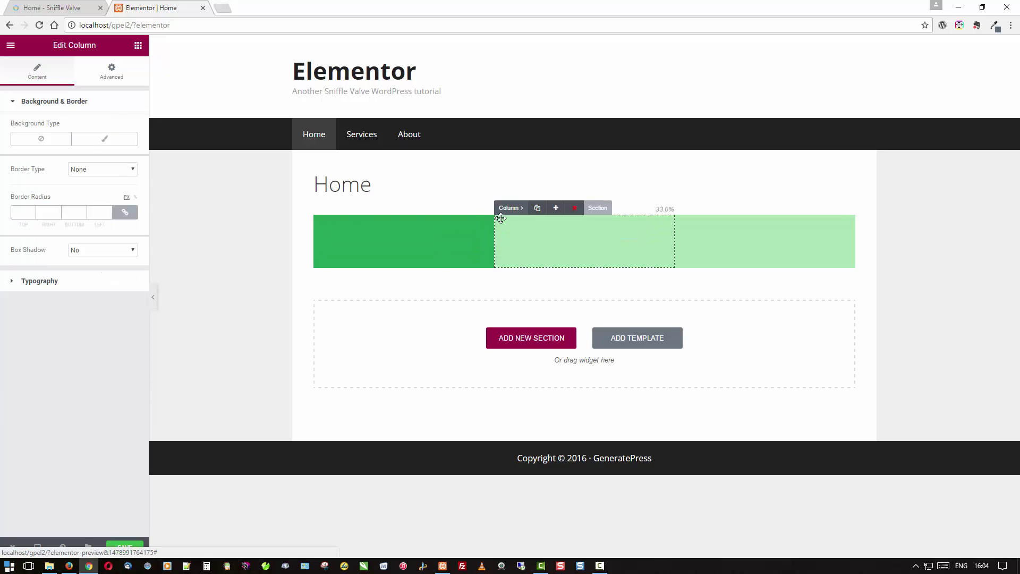
{"action": "left_click", "coordinate": [120, 139]}
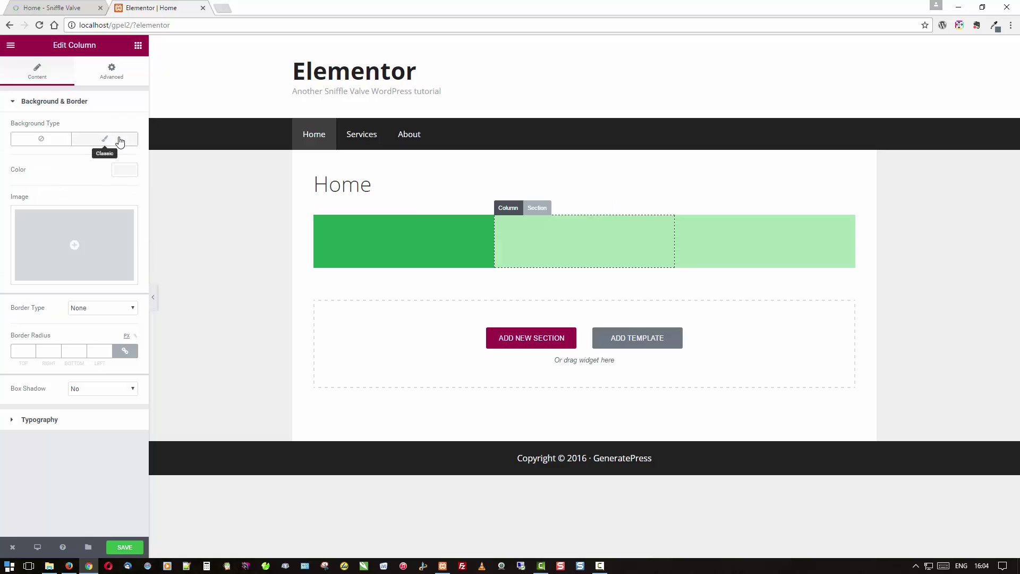
{"action": "left_click", "coordinate": [132, 173]}
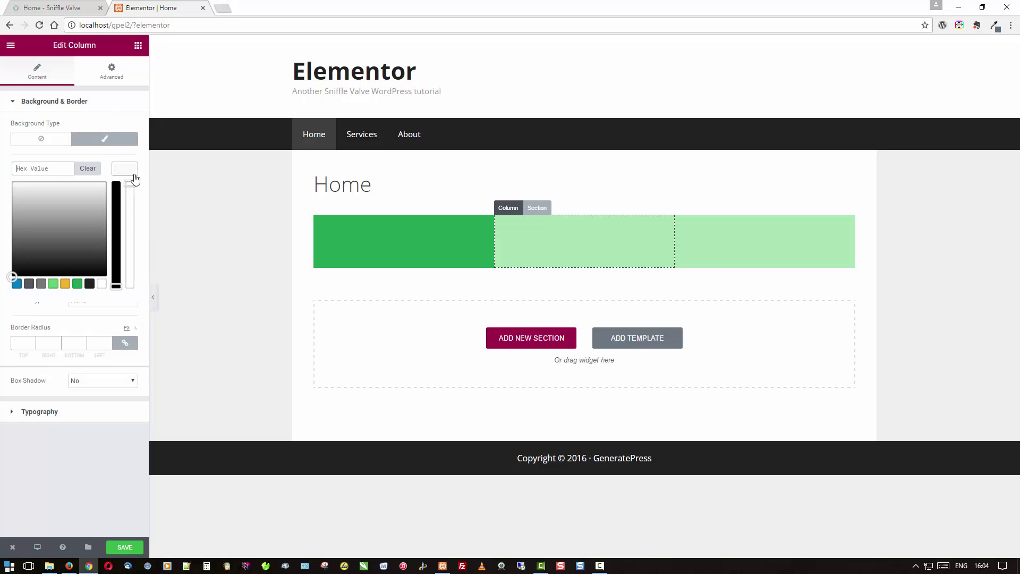
{"action": "left_click", "coordinate": [17, 283]}
{"action": "left_click", "coordinate": [689, 208]}
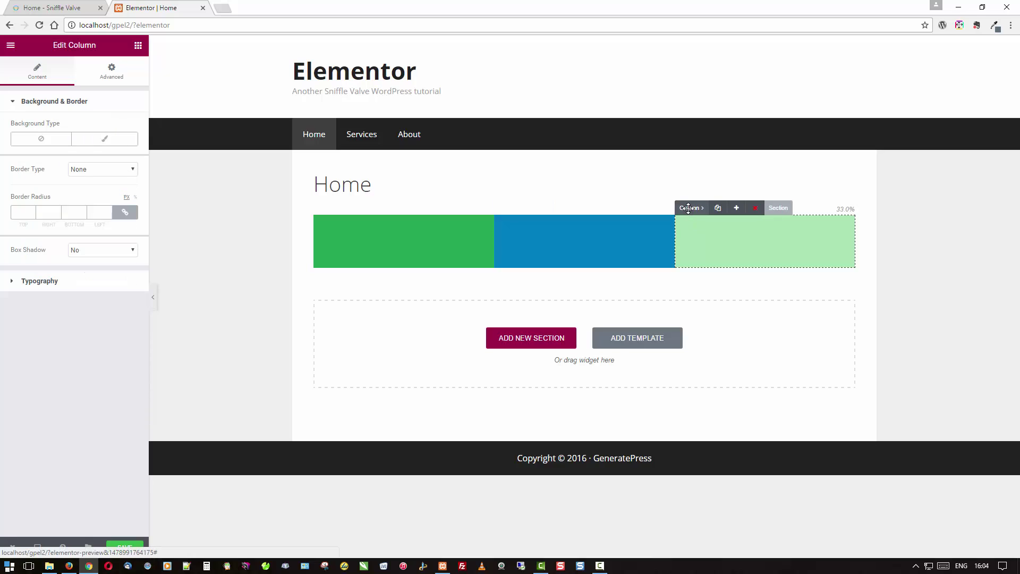
{"action": "left_click", "coordinate": [110, 141]}
{"action": "left_click", "coordinate": [127, 170]}
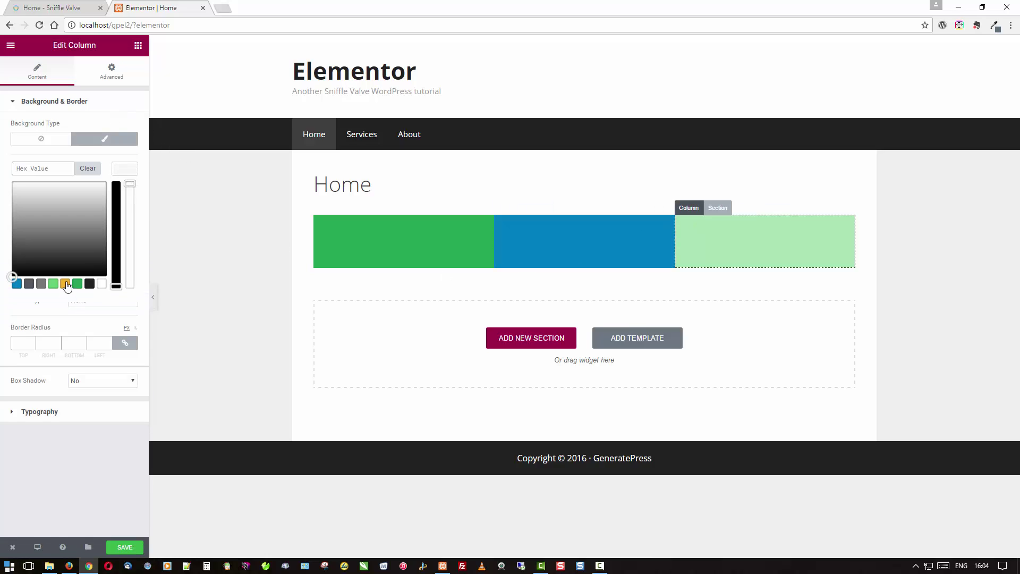
{"action": "left_click", "coordinate": [64, 283]}
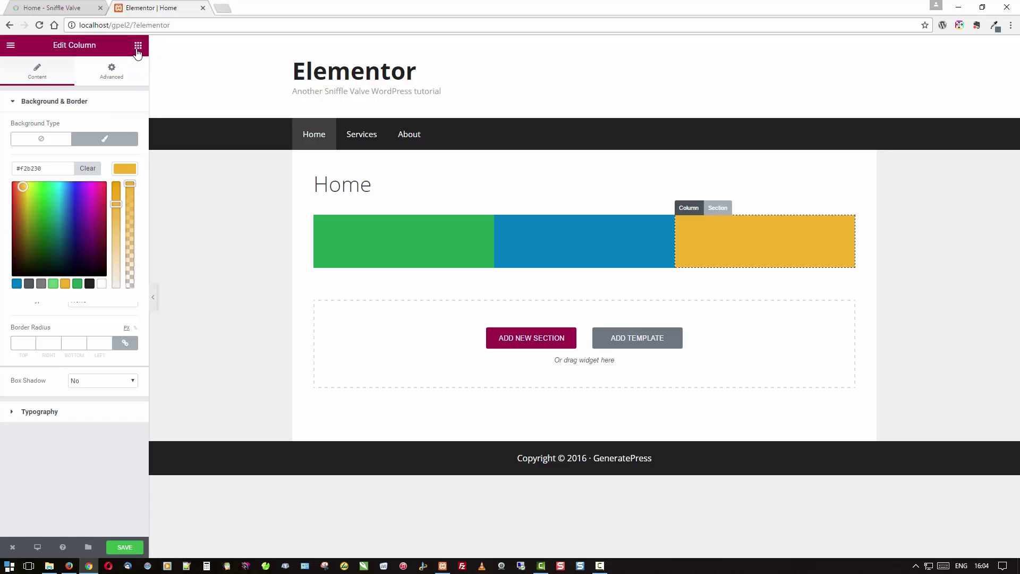
{"action": "left_click", "coordinate": [353, 207]}
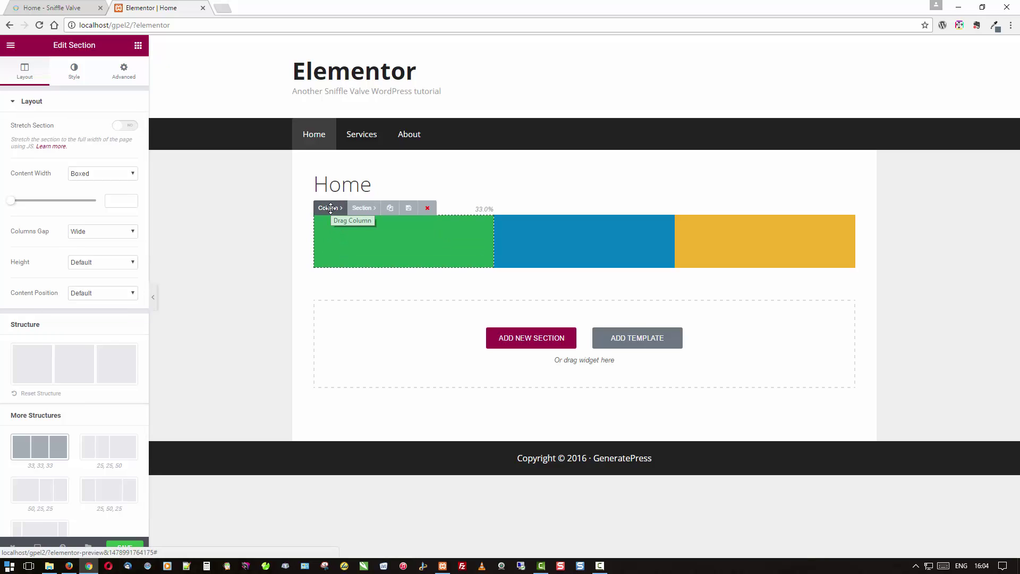
- Set linked 10 px margins on all sides for the green and blue columns
{"action": "left_click", "coordinate": [330, 208]}
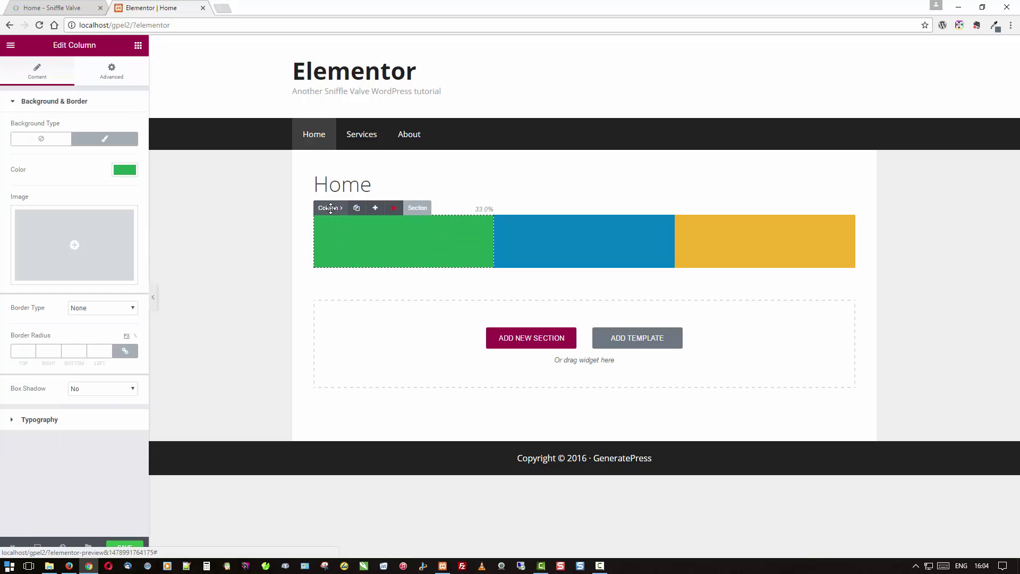
{"action": "left_click", "coordinate": [114, 70]}
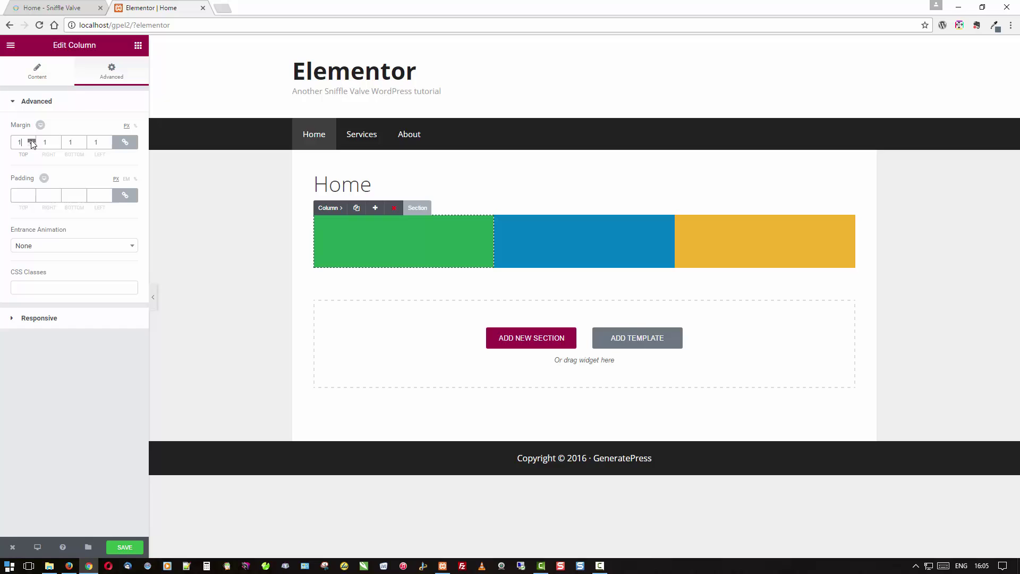
{"action": "type", "text": "0"}
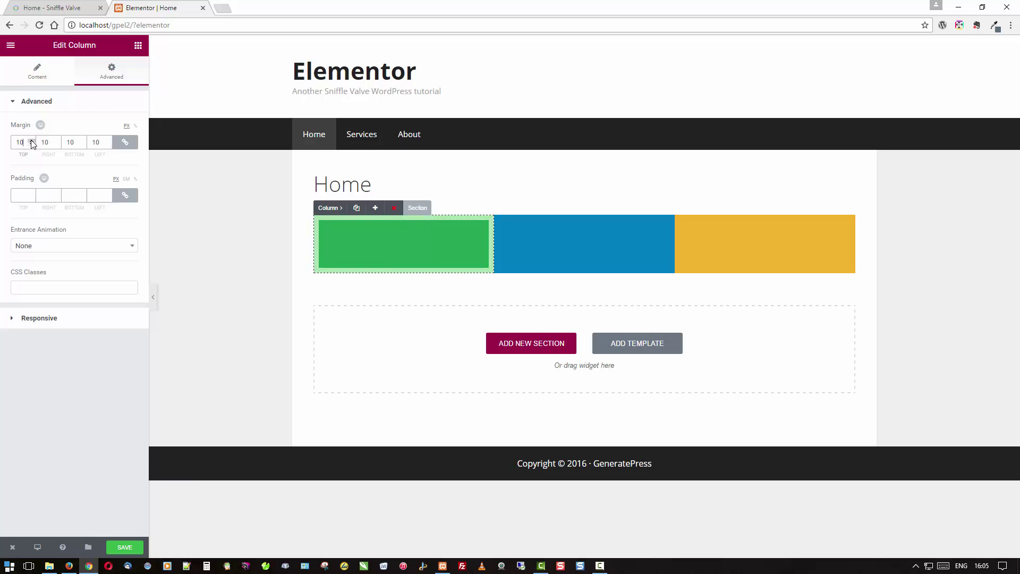
{"action": "mouse_move", "coordinate": [531, 225]}
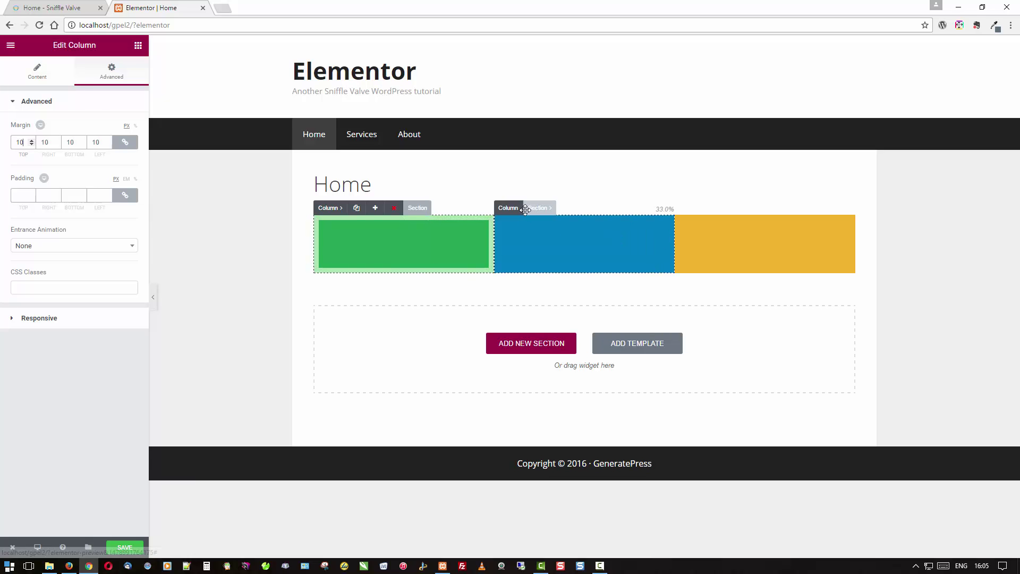
{"action": "left_click", "coordinate": [517, 208]}
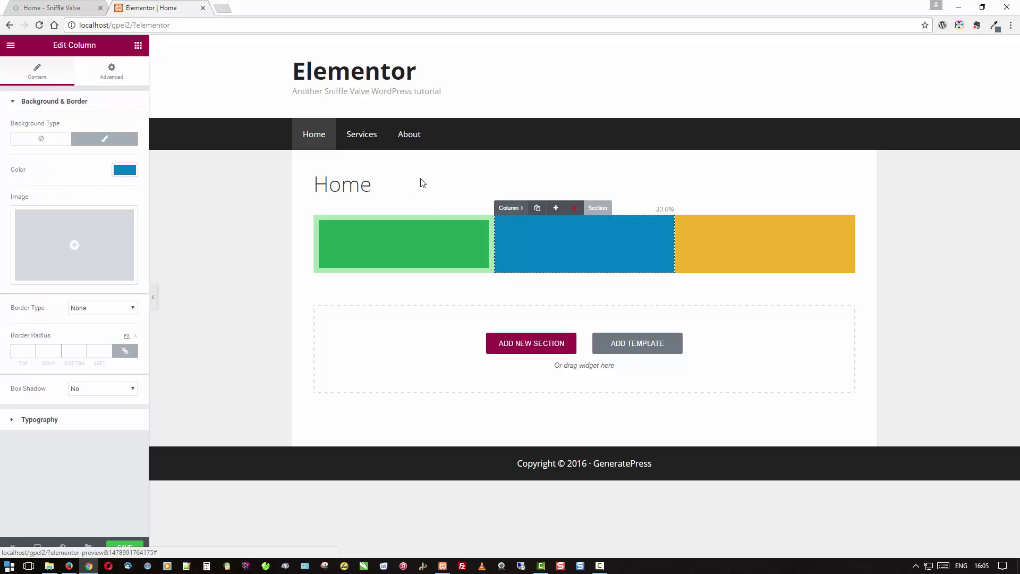
{"action": "left_click", "coordinate": [113, 72]}
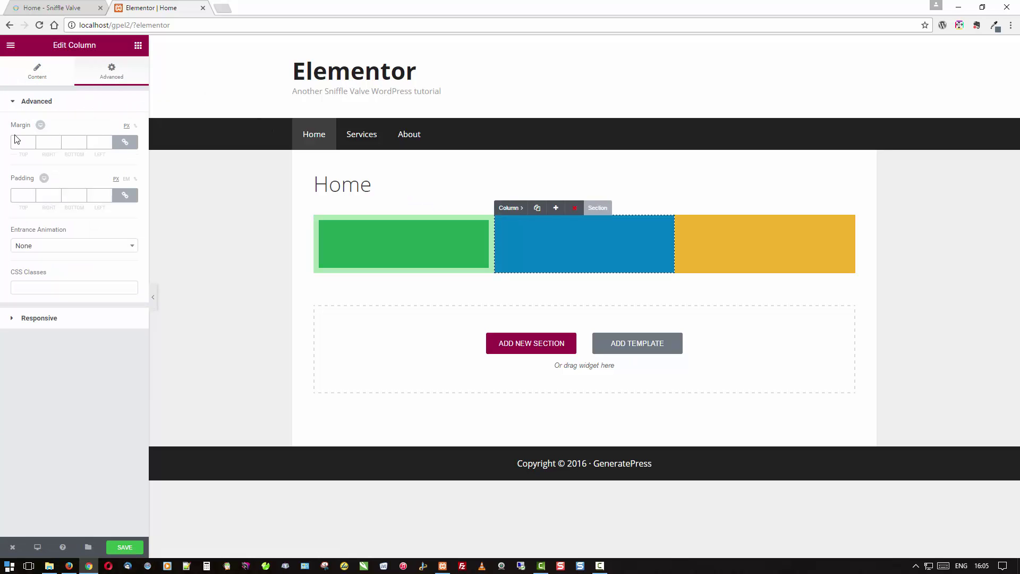
{"action": "left_click", "coordinate": [31, 144]}
{"action": "left_click", "coordinate": [31, 144]}
{"action": "left_click", "coordinate": [31, 145]}
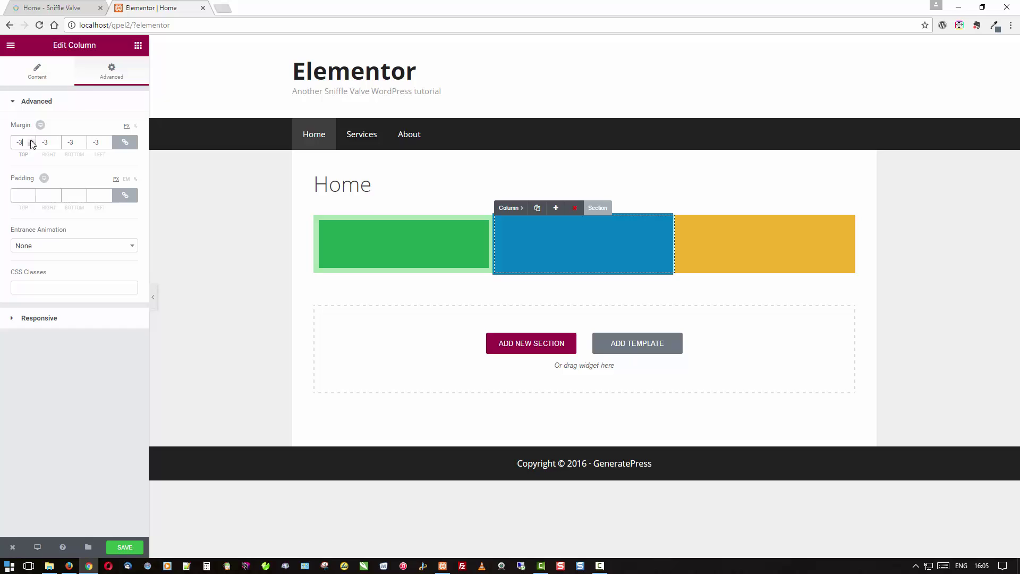
{"action": "scroll", "coordinate": [33, 144], "scroll_direction": "up", "scroll_amount": 9}
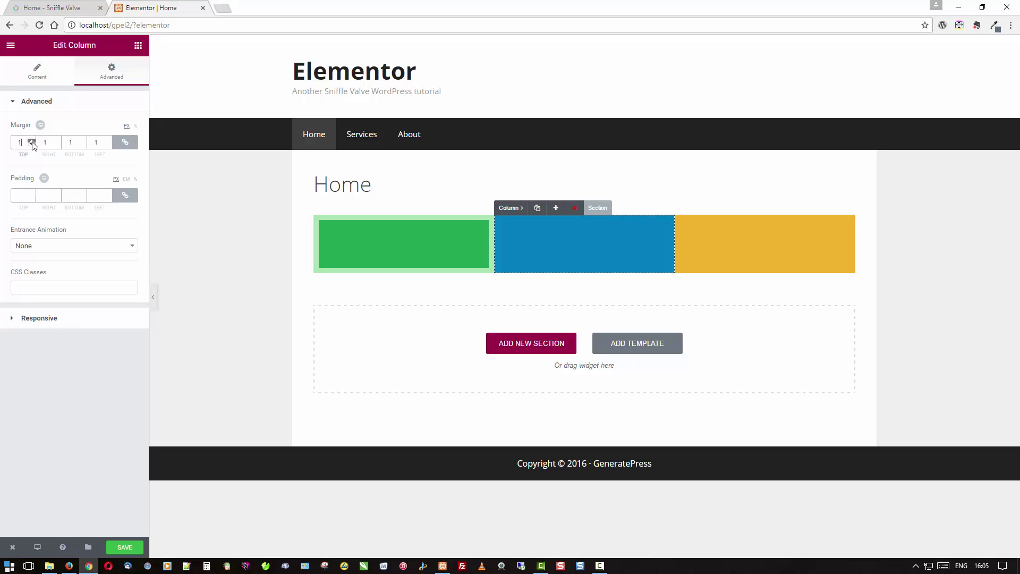
{"action": "scroll", "coordinate": [33, 145], "scroll_direction": "up", "scroll_amount": 4}
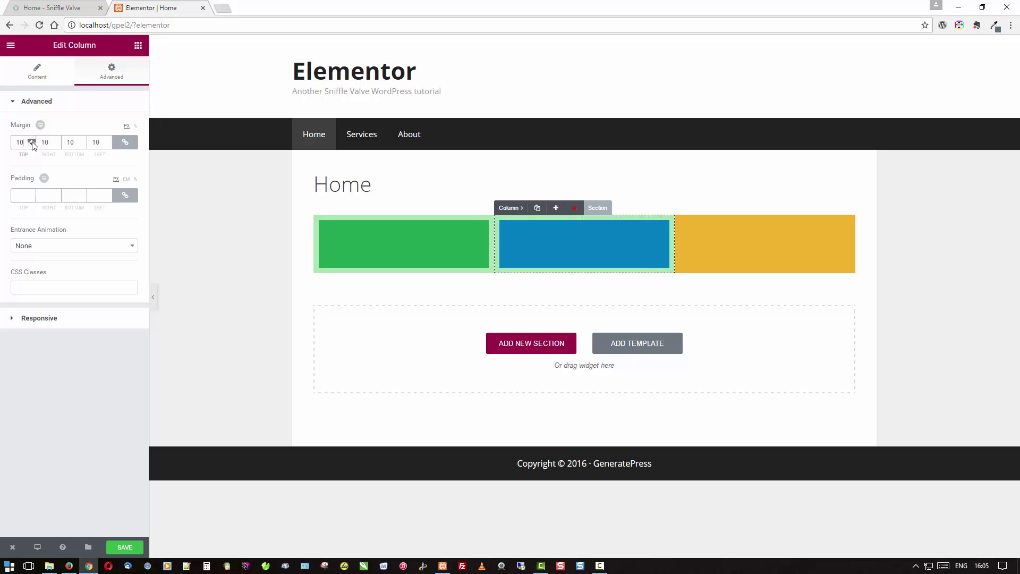
- Set the yellow column's margin to 10 px on every side
{"action": "left_click", "coordinate": [690, 208]}
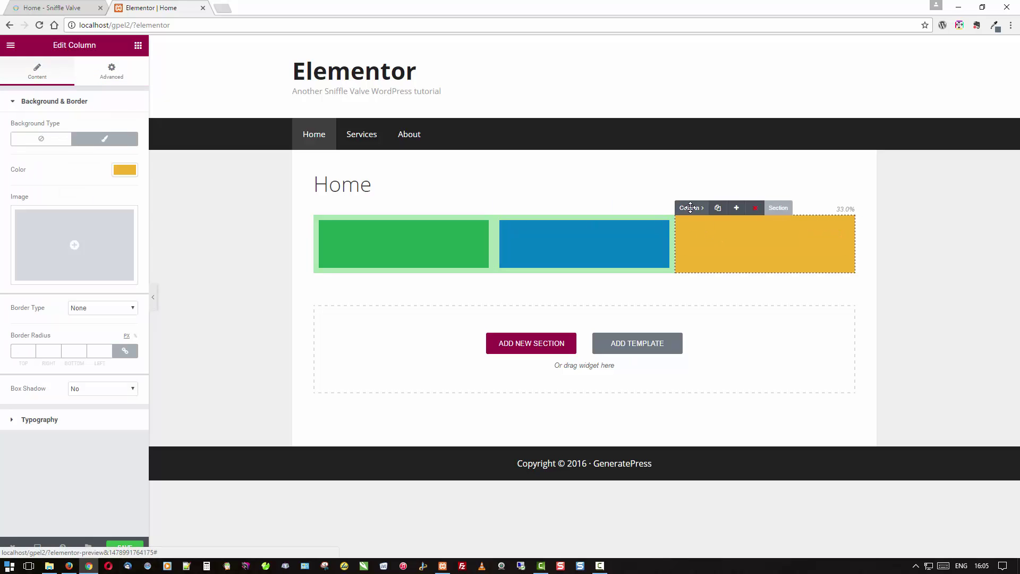
{"action": "left_click", "coordinate": [114, 71]}
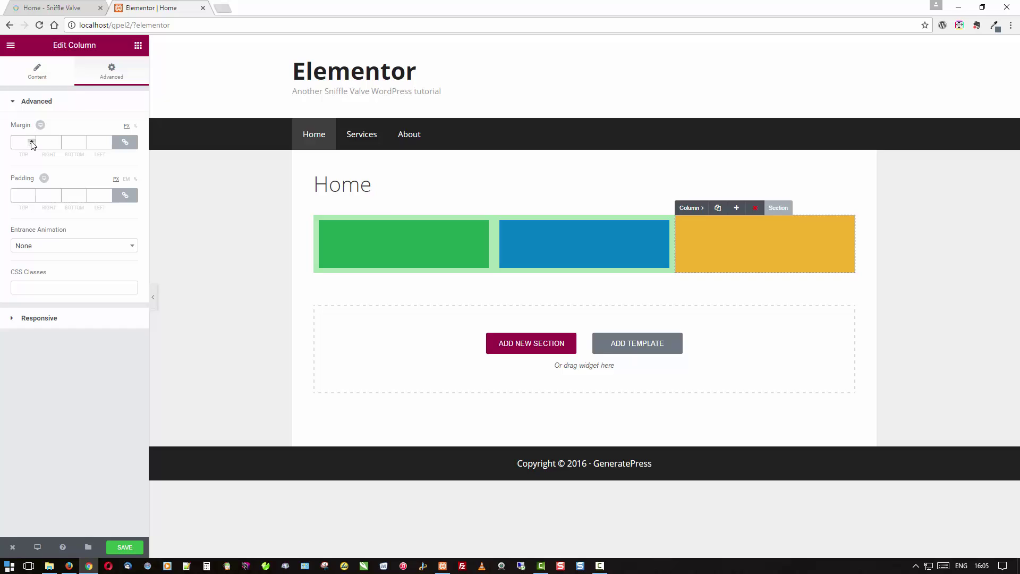
{"action": "scroll", "coordinate": [32, 145], "scroll_direction": "up", "scroll_amount": 4}
{"action": "scroll", "coordinate": [32, 144], "scroll_direction": "up", "scroll_amount": 7}
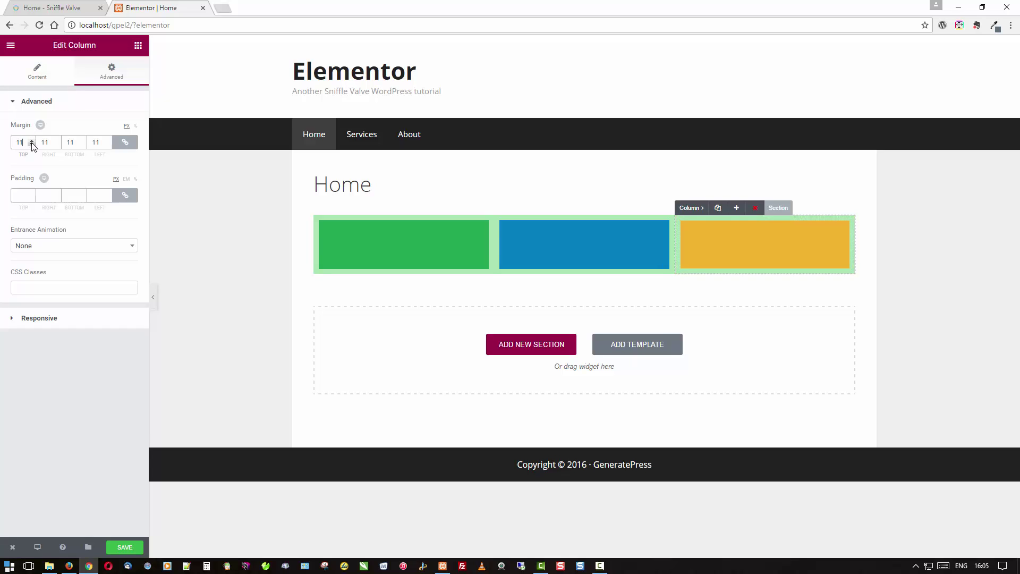
{"action": "scroll", "coordinate": [31, 144], "scroll_direction": "down", "scroll_amount": 1}
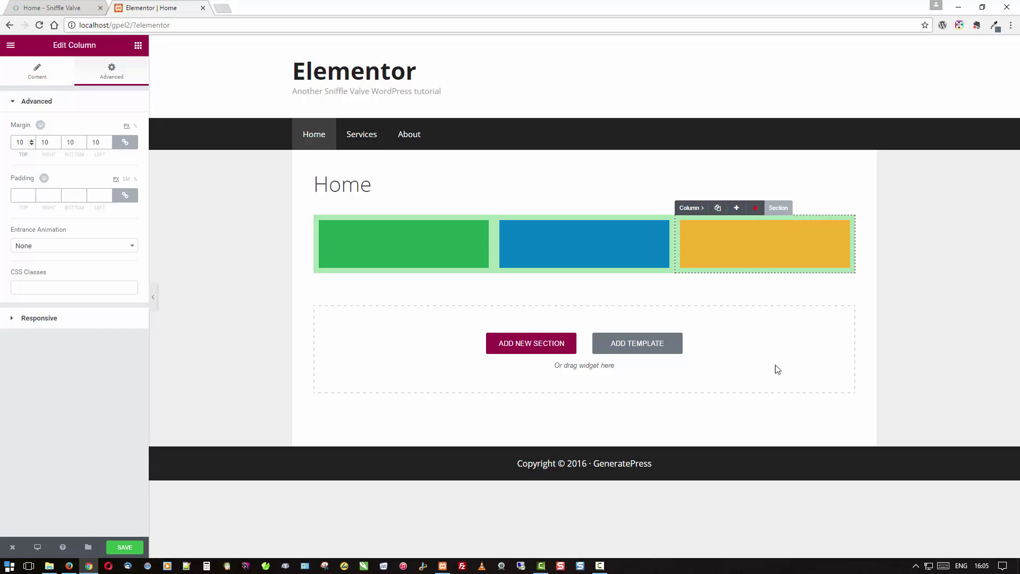
- Unlink the green column's margins and lower its right margin with the spinner
{"action": "left_click", "coordinate": [363, 174]}
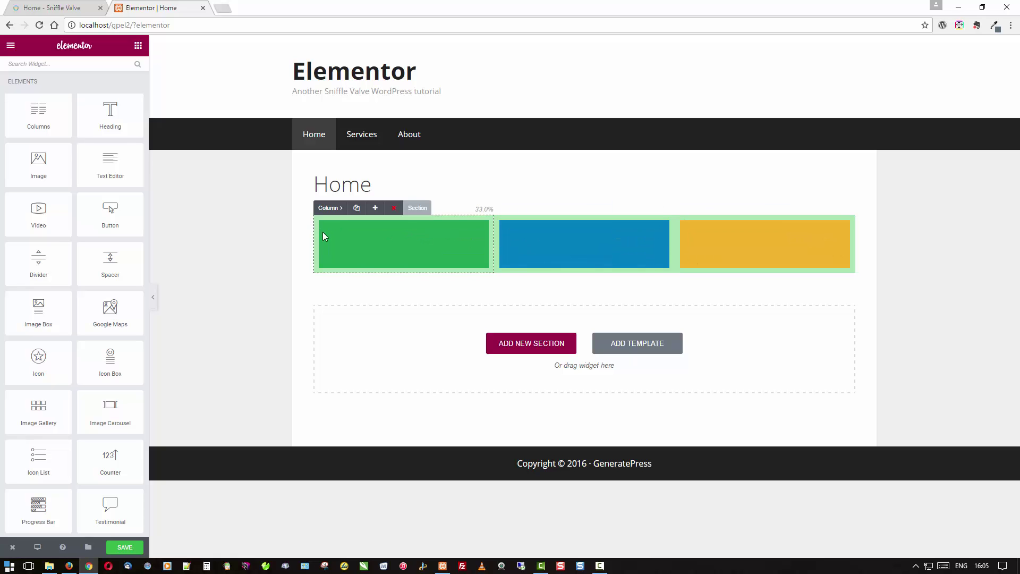
{"action": "left_click", "coordinate": [423, 257]}
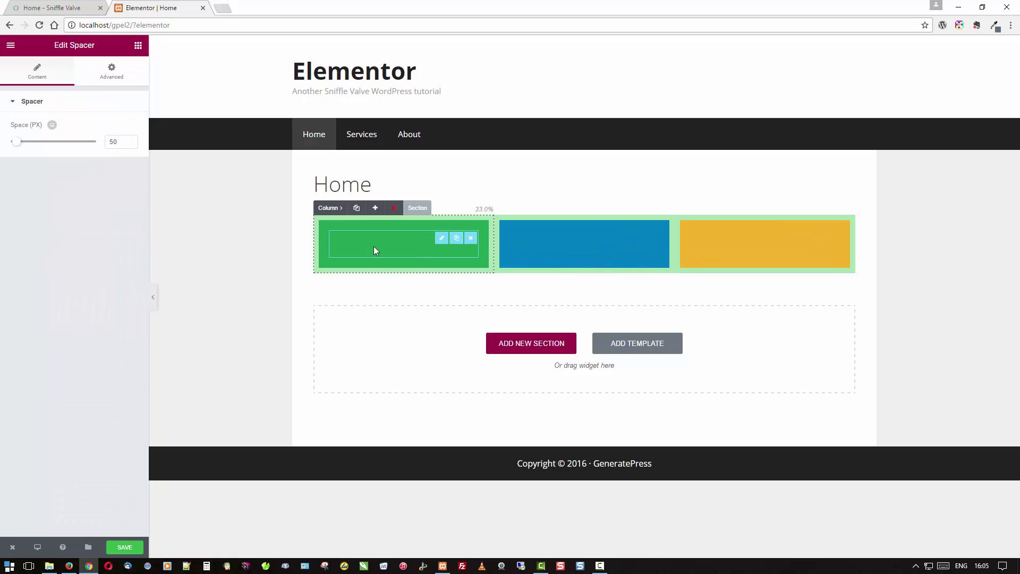
{"action": "left_click", "coordinate": [337, 207]}
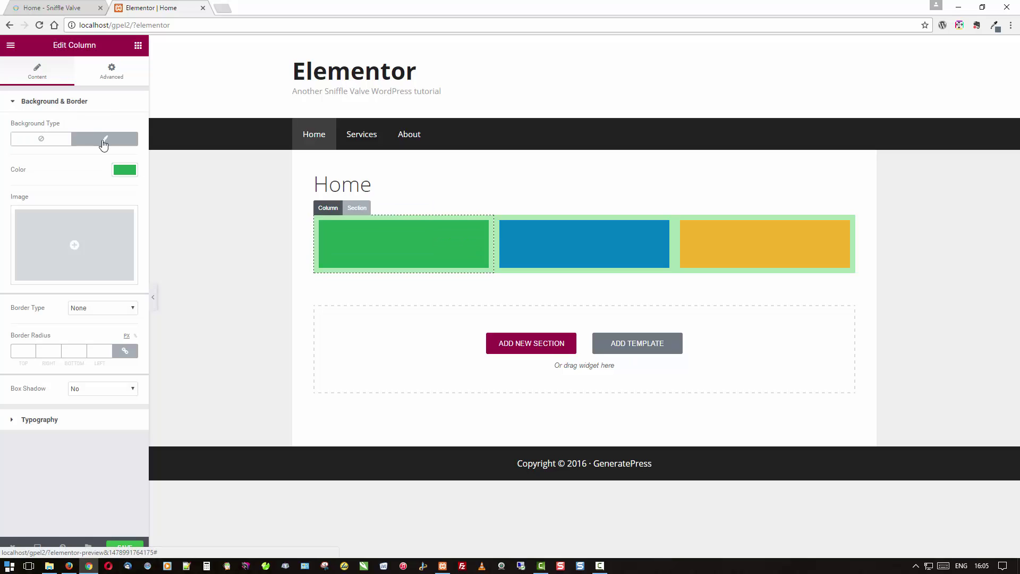
{"action": "left_click", "coordinate": [116, 74]}
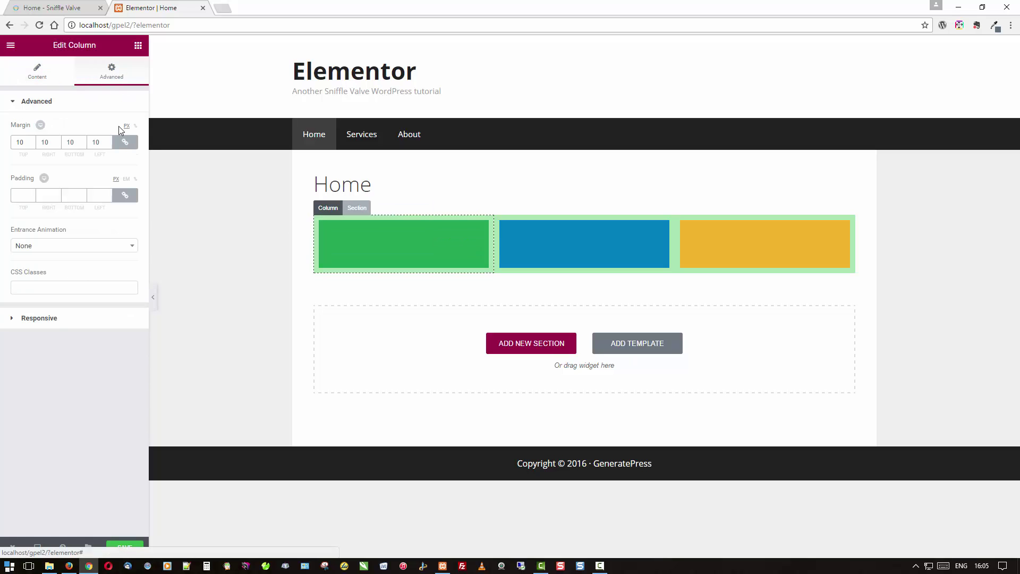
{"action": "left_click", "coordinate": [124, 144]}
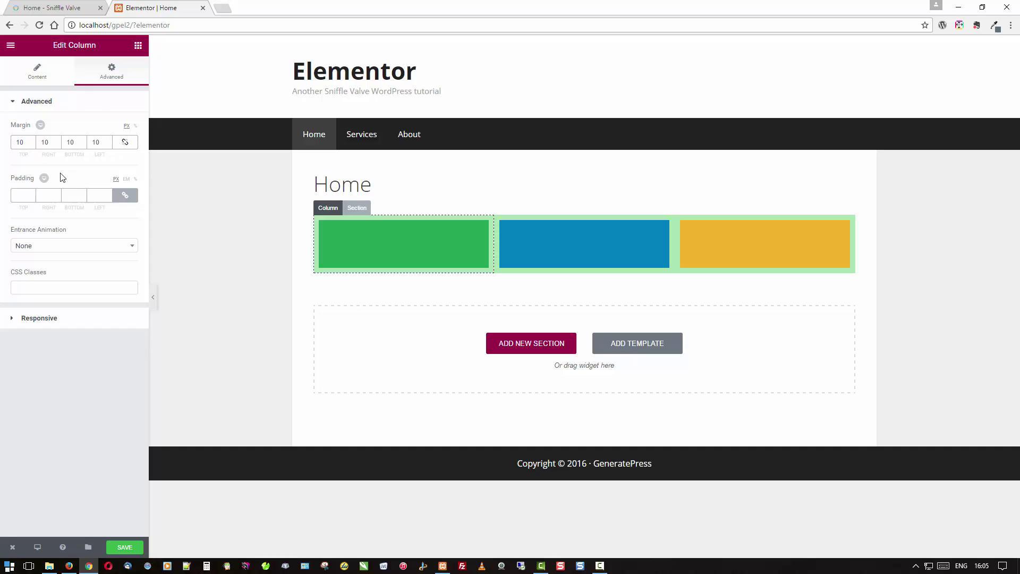
{"action": "left_click", "coordinate": [56, 144]}
{"action": "left_click", "coordinate": [57, 144]}
{"action": "left_click", "coordinate": [57, 144]}
{"action": "left_click", "coordinate": [57, 144]}
{"action": "left_click", "coordinate": [56, 144]}
{"action": "left_click", "coordinate": [57, 144]}
{"action": "left_click", "coordinate": [57, 144]}
{"action": "left_click", "coordinate": [57, 145]}
{"action": "left_click", "coordinate": [57, 144]}
- Unlink the blue column's margins and reduce its right margin
{"action": "left_click", "coordinate": [511, 207]}
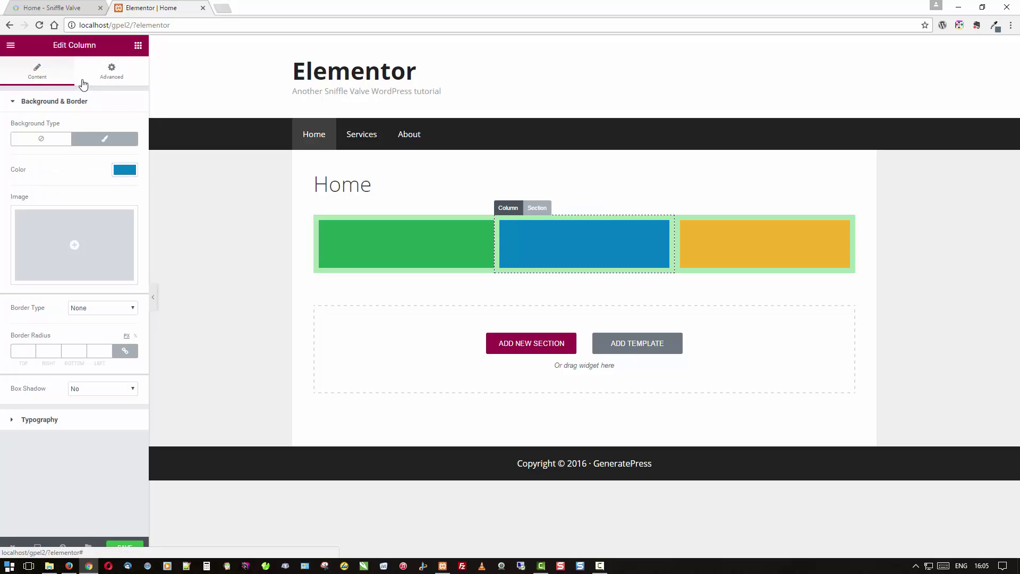
{"action": "left_click", "coordinate": [112, 73]}
{"action": "left_click", "coordinate": [123, 137]}
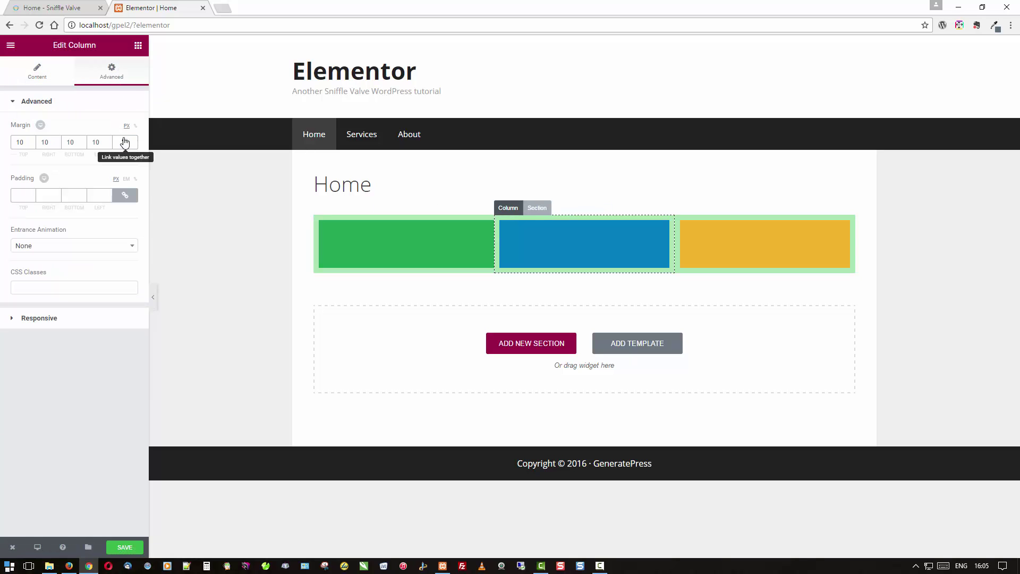
{"action": "left_click", "coordinate": [60, 145]}
{"action": "key", "text": "BackSpace"}
{"action": "left_click", "coordinate": [386, 178]}
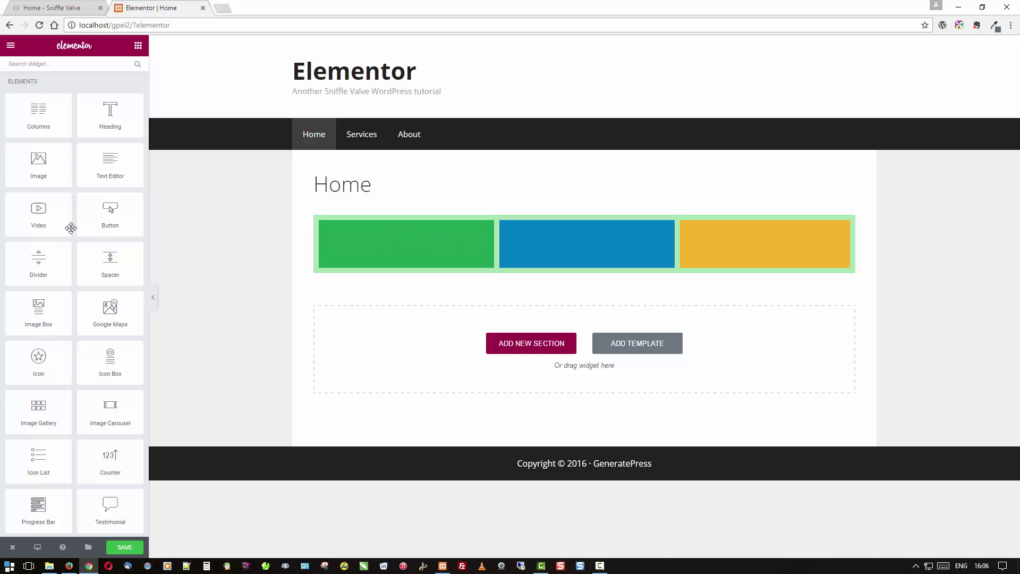
- Bring the green column's Margin Top down to 0 and reduce its Margin Bottom
{"action": "left_click", "coordinate": [325, 209]}
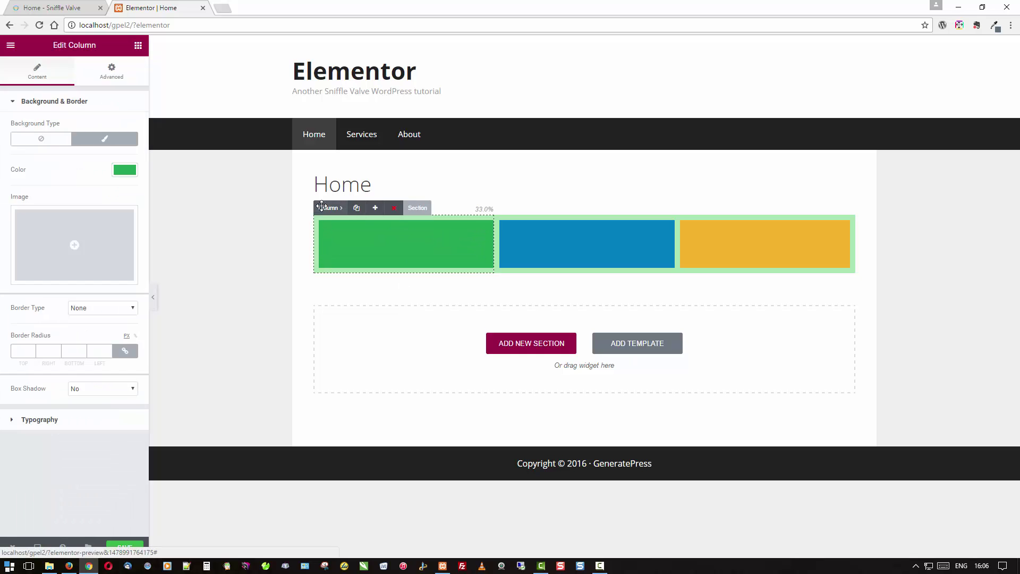
{"action": "left_click", "coordinate": [120, 82]}
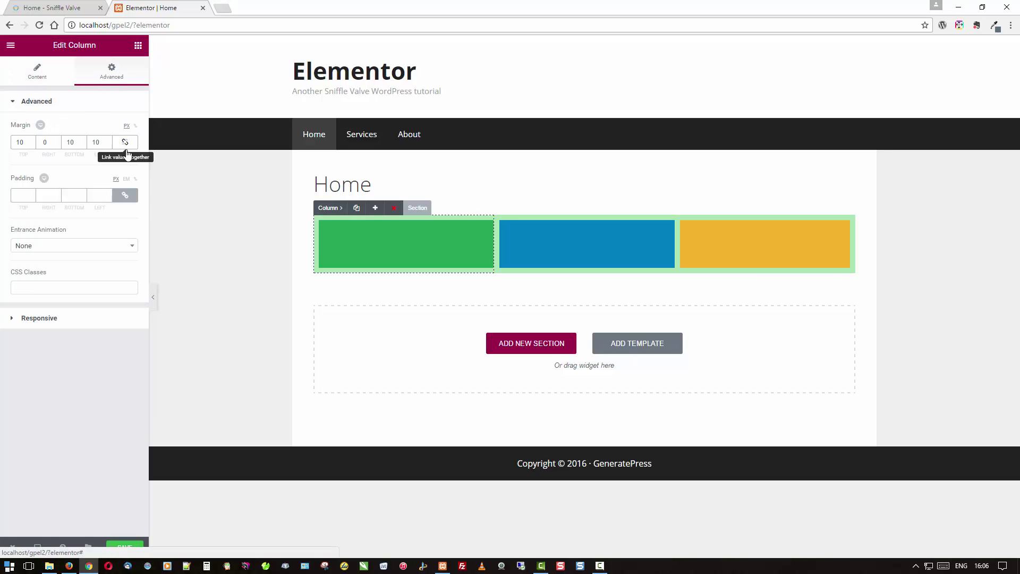
{"action": "left_click", "coordinate": [32, 144]}
{"action": "left_click", "coordinate": [32, 144]}
{"action": "left_click", "coordinate": [32, 144]}
{"action": "left_click", "coordinate": [32, 144]}
{"action": "left_click", "coordinate": [32, 144]}
{"action": "left_click", "coordinate": [32, 145]}
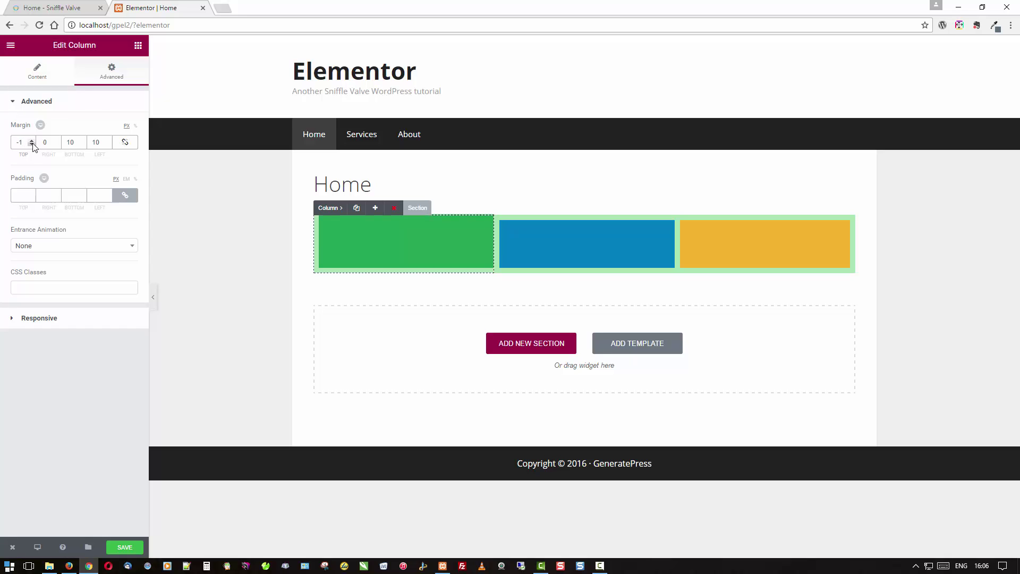
{"action": "left_click", "coordinate": [32, 141]}
{"action": "left_click", "coordinate": [83, 144]}
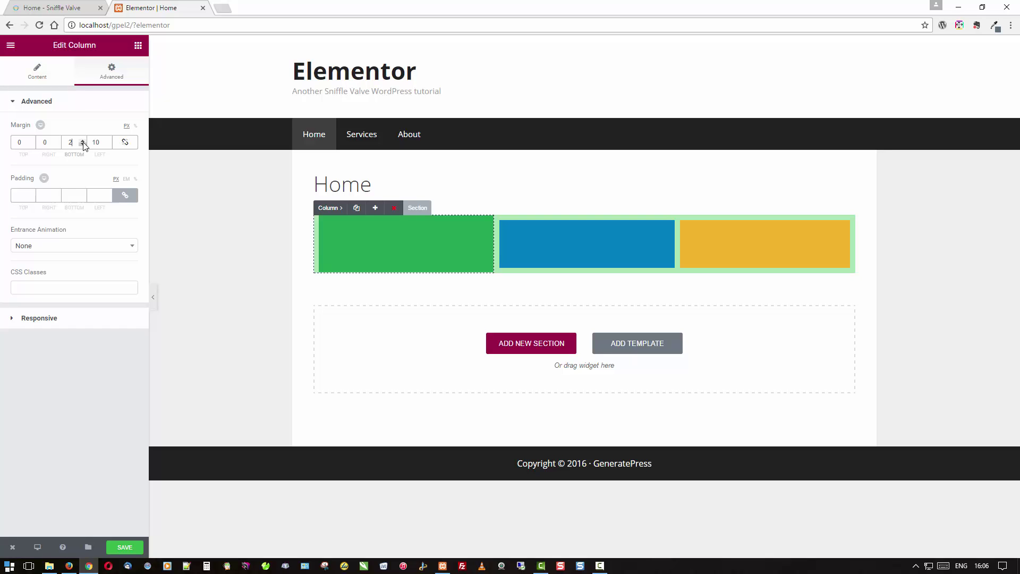
{"action": "left_click", "coordinate": [273, 309]}
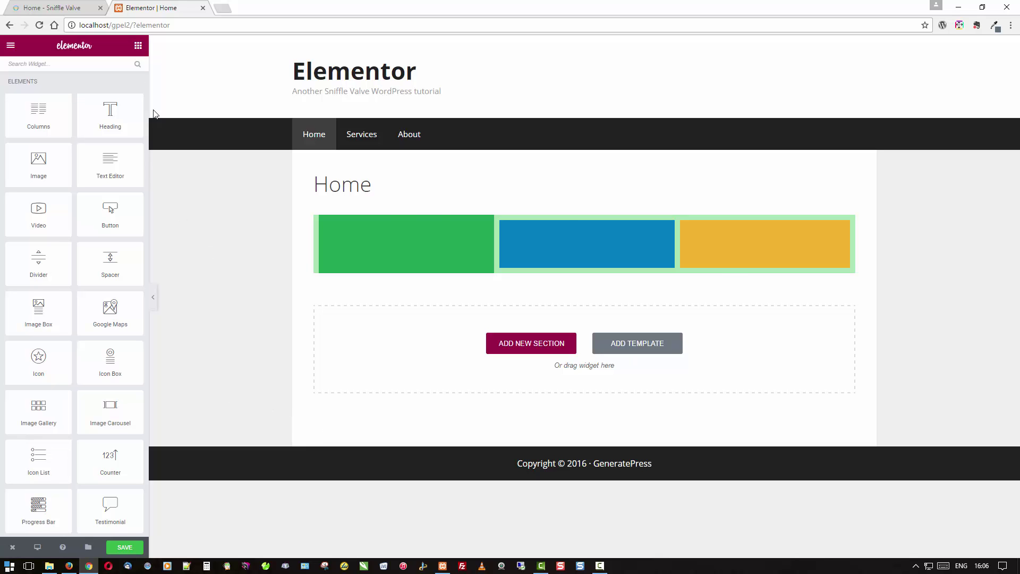
- Switch to the 'Home - Sniffle Valve' browser tab
{"action": "left_click", "coordinate": [63, 9]}
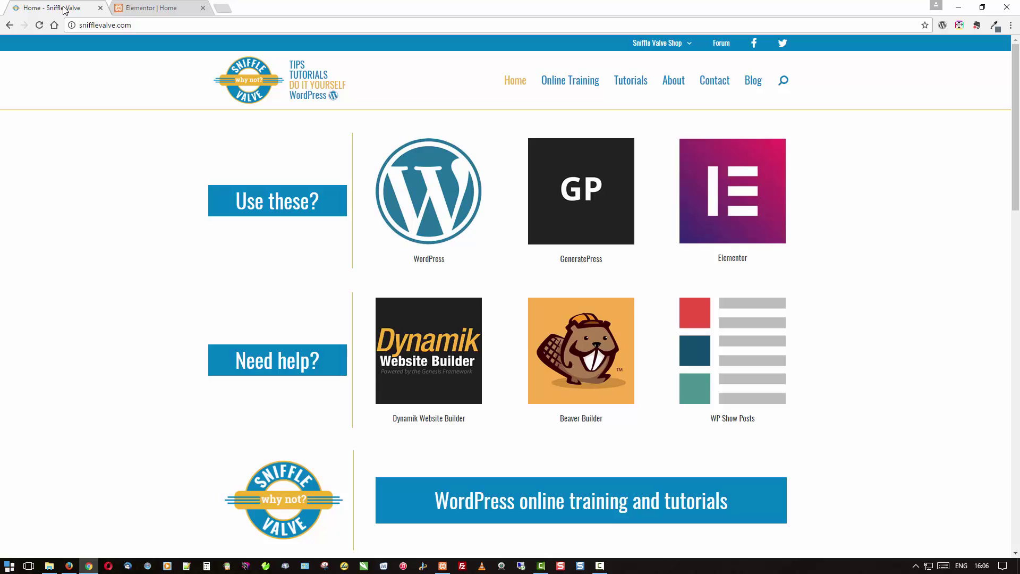